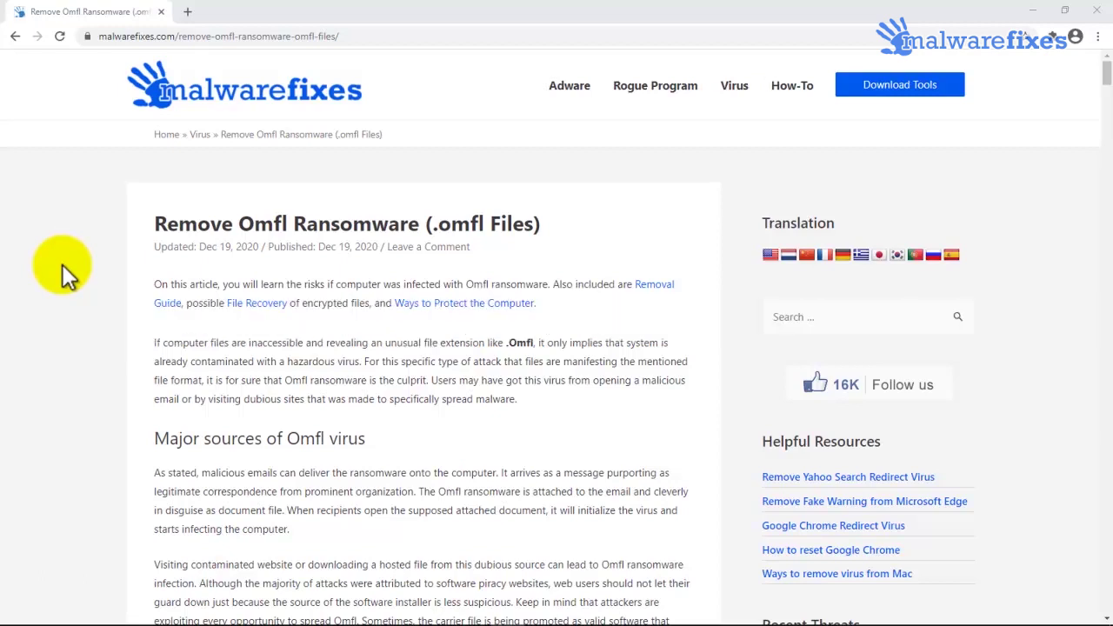
- Download MBSetup.exe from the guide's Stage 3 'Download Malware Removal Tool' link
scroll(63, 265, down, 1)
scroll(62, 264, down, 2)
scroll(63, 264, down, 1)
scroll(62, 264, down, 2)
scroll(63, 265, down, 2)
scroll(62, 265, down, 1)
scroll(63, 265, down, 3)
scroll(63, 264, down, 1)
scroll(63, 264, down, 4)
scroll(63, 265, down, 2)
scroll(62, 264, down, 2)
scroll(63, 264, down, 4)
scroll(62, 264, down, 1)
scroll(63, 265, down, 2)
scroll(62, 263, down, 1)
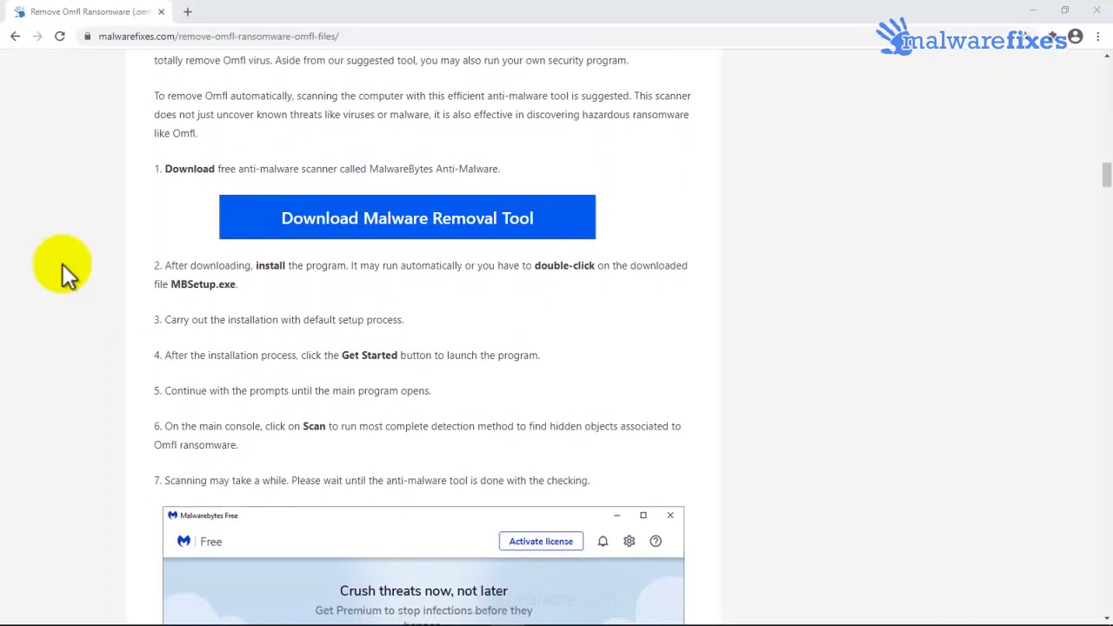
click(542, 233)
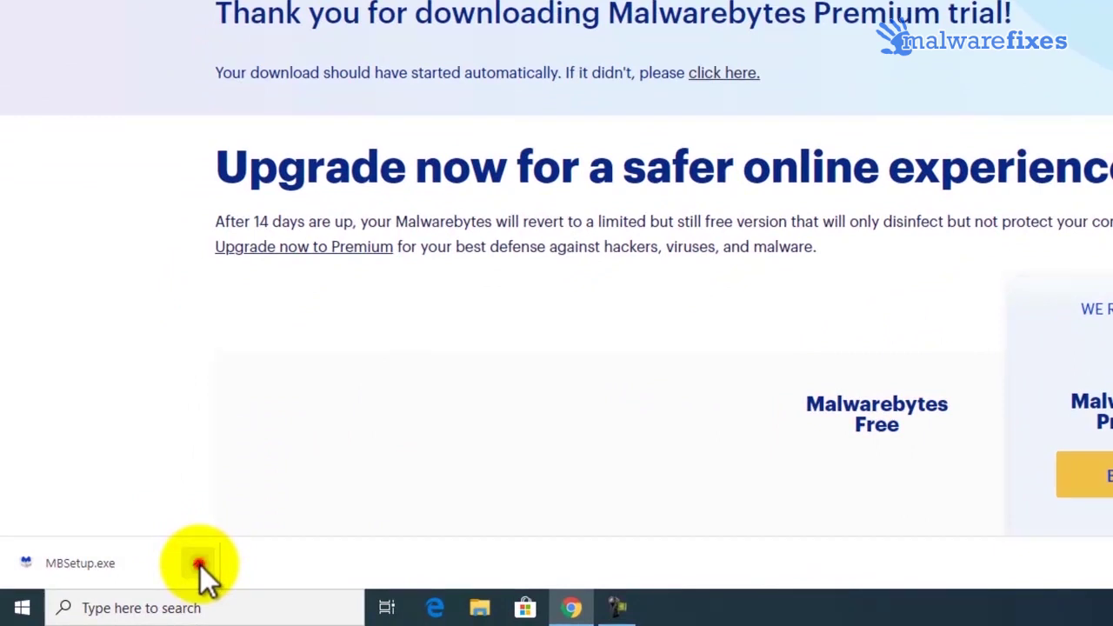
- Run MBSetup.exe and install Malwarebytes for a personal computer, skipping the Browser Guard offer
click(200, 565)
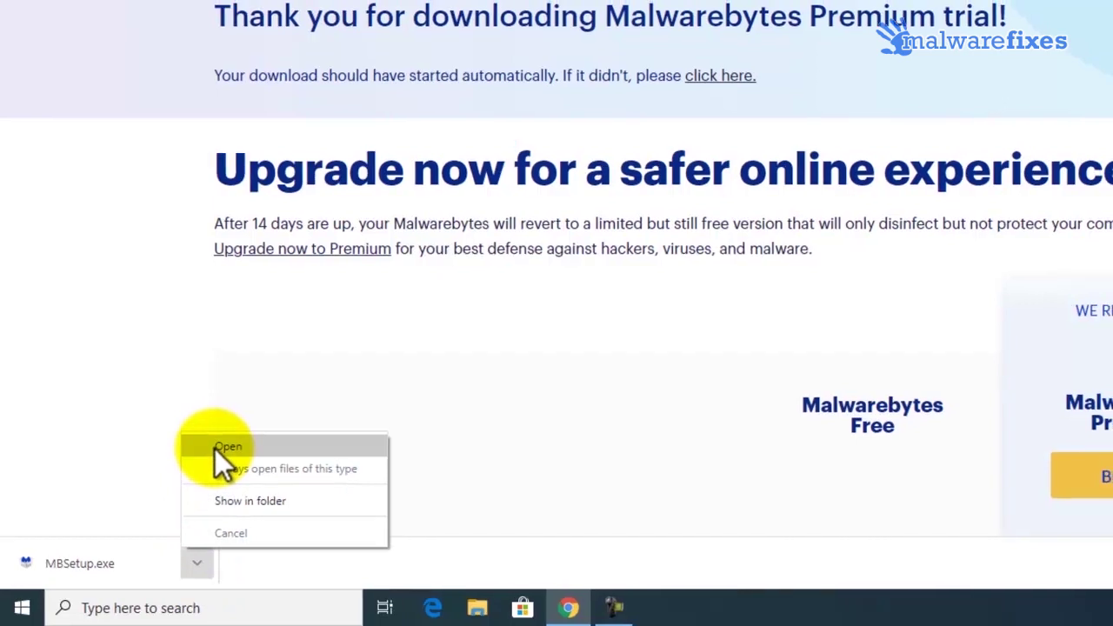
click(228, 446)
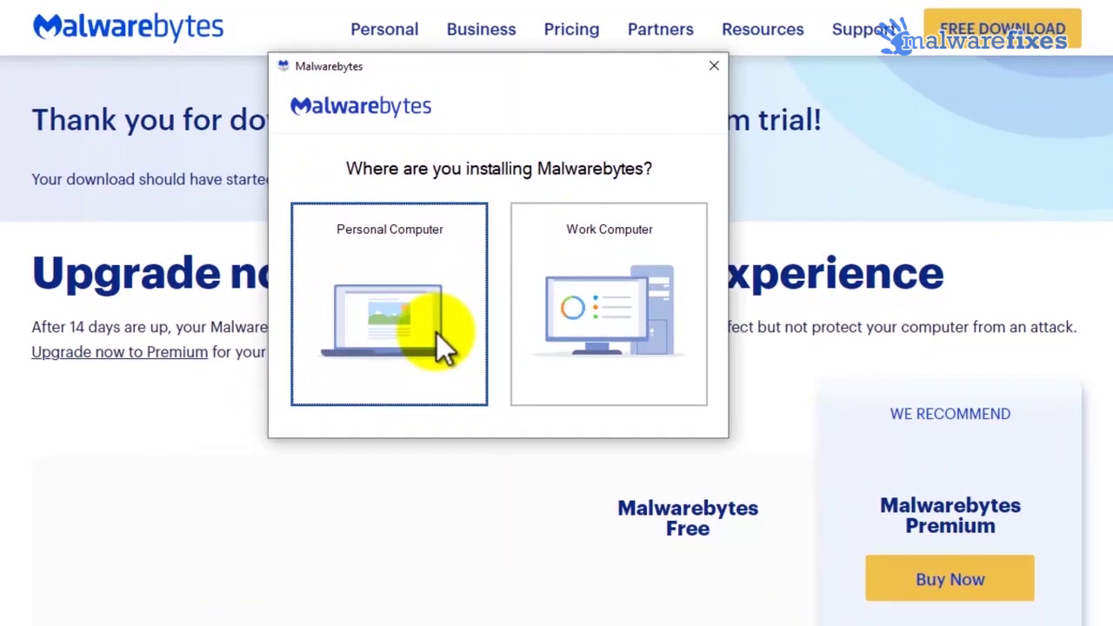
click(436, 332)
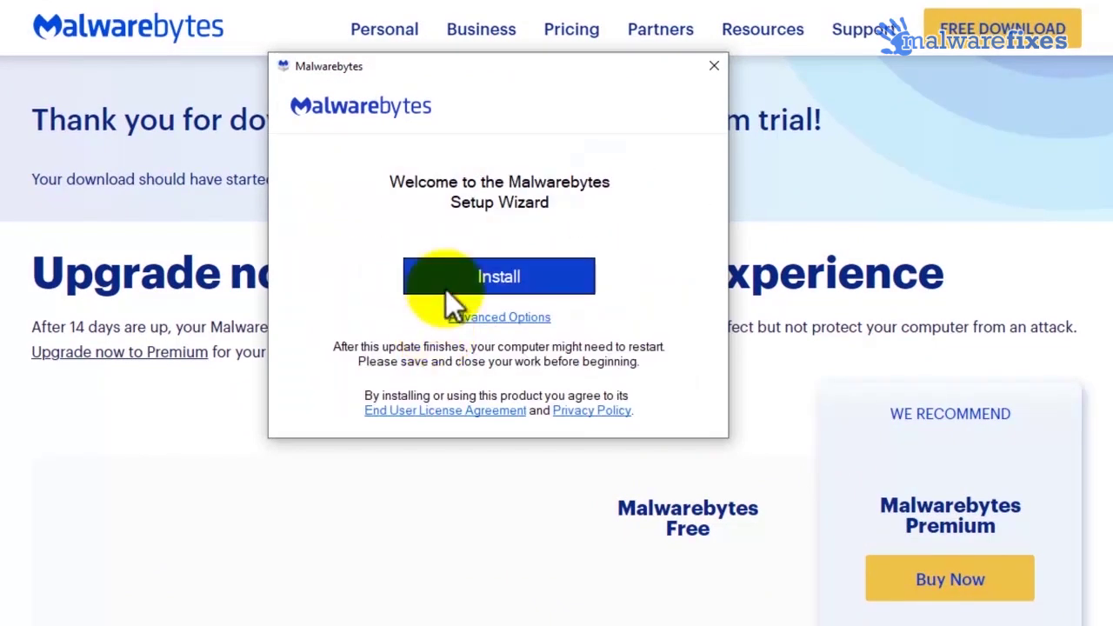
click(446, 290)
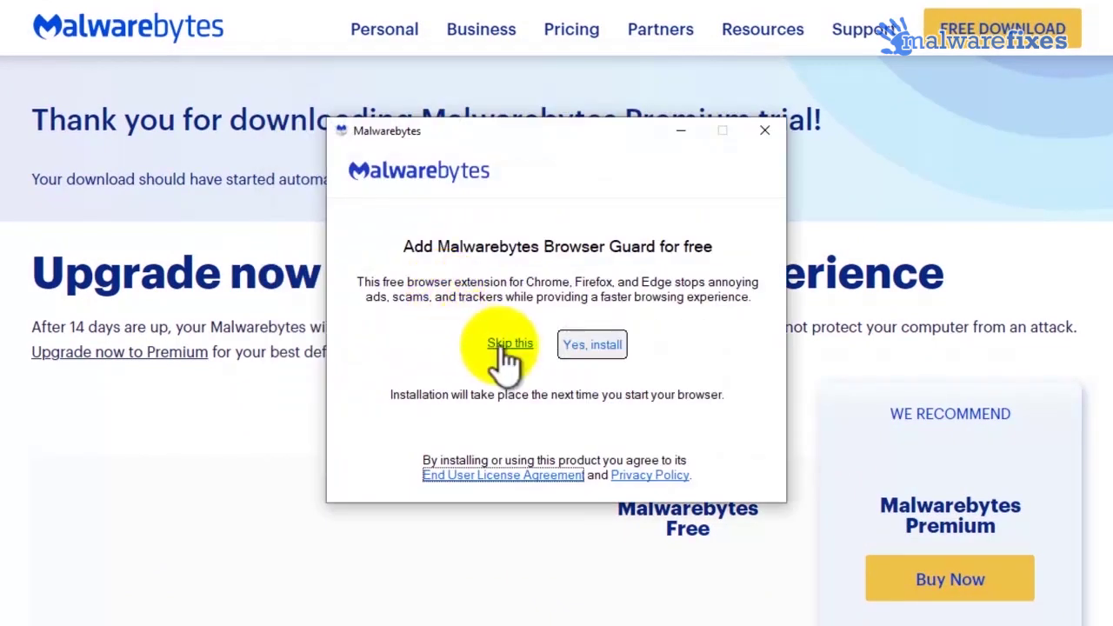
click(504, 346)
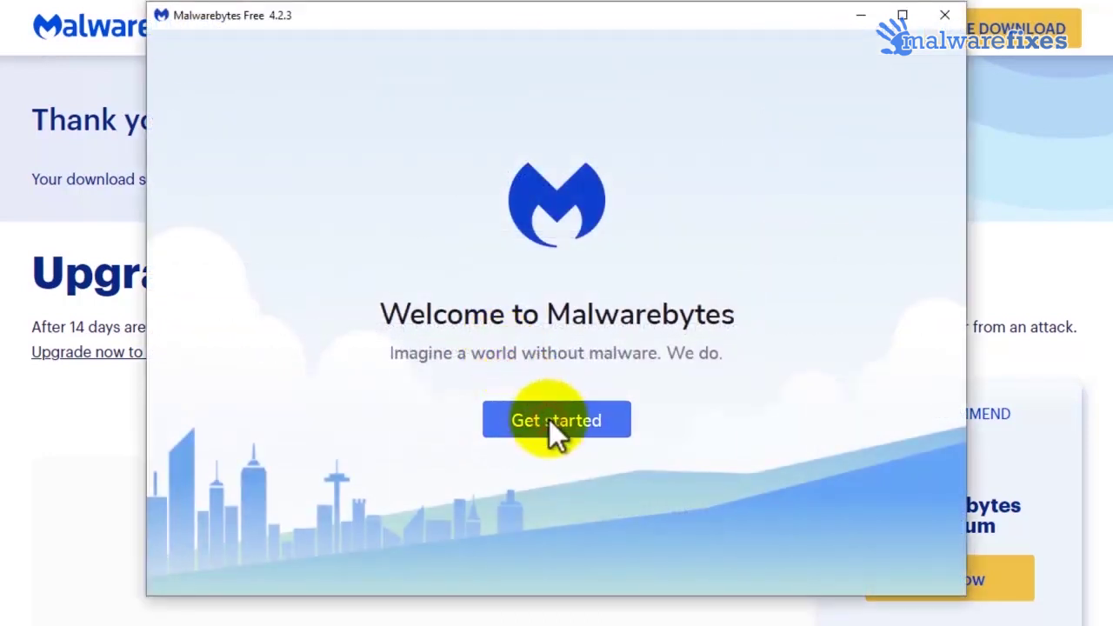
- Start the free 14-day Premium trial, then close Malwarebytes without scanning and close Chrome
click(549, 419)
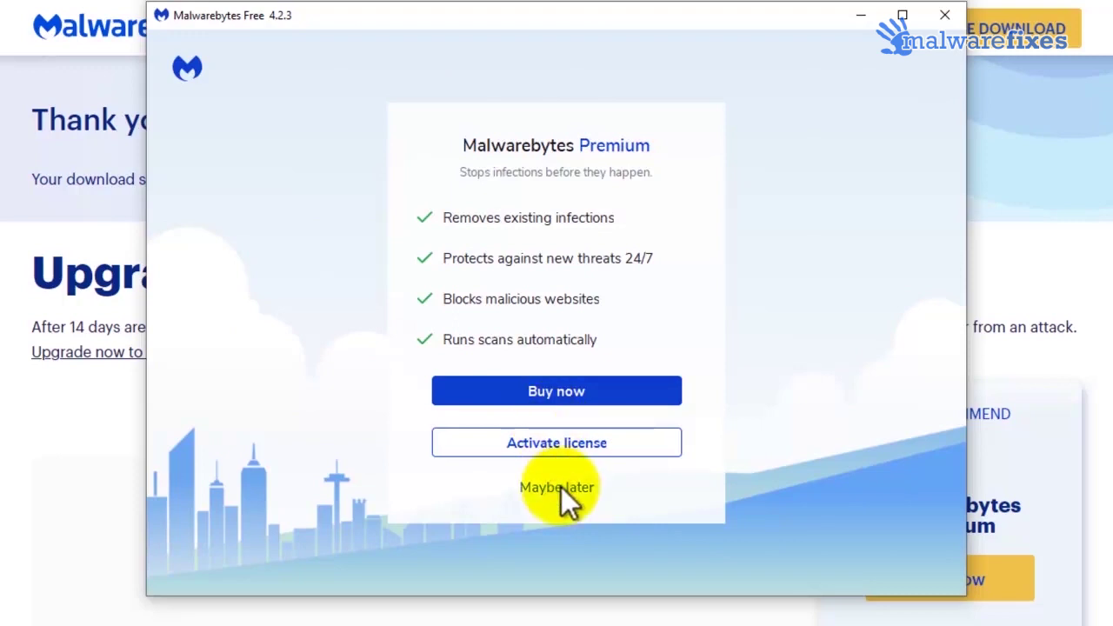
click(556, 487)
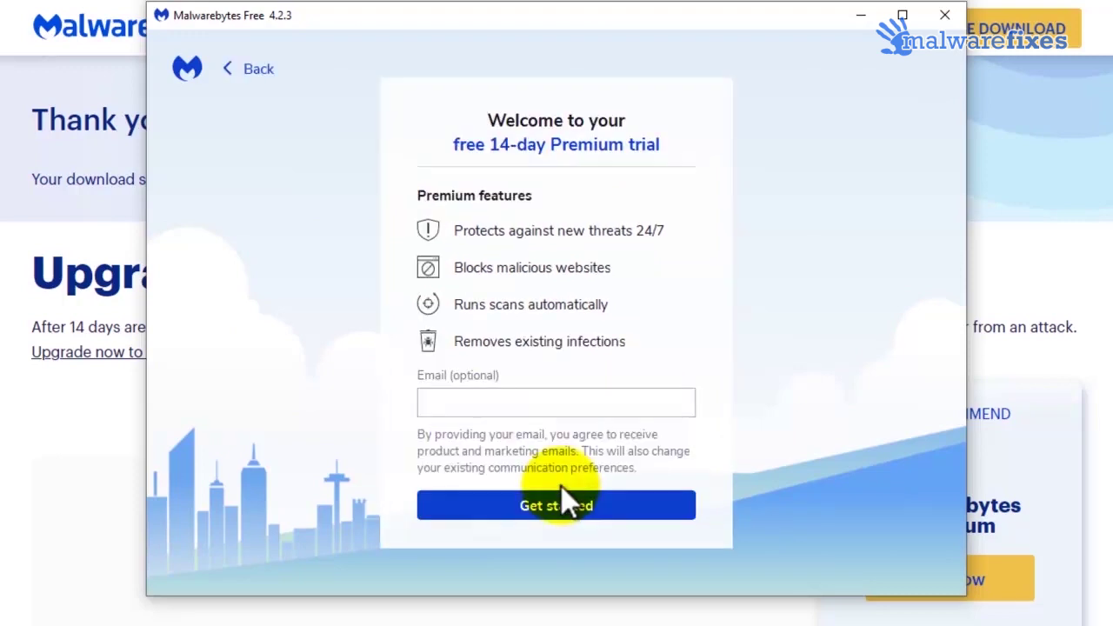
click(561, 497)
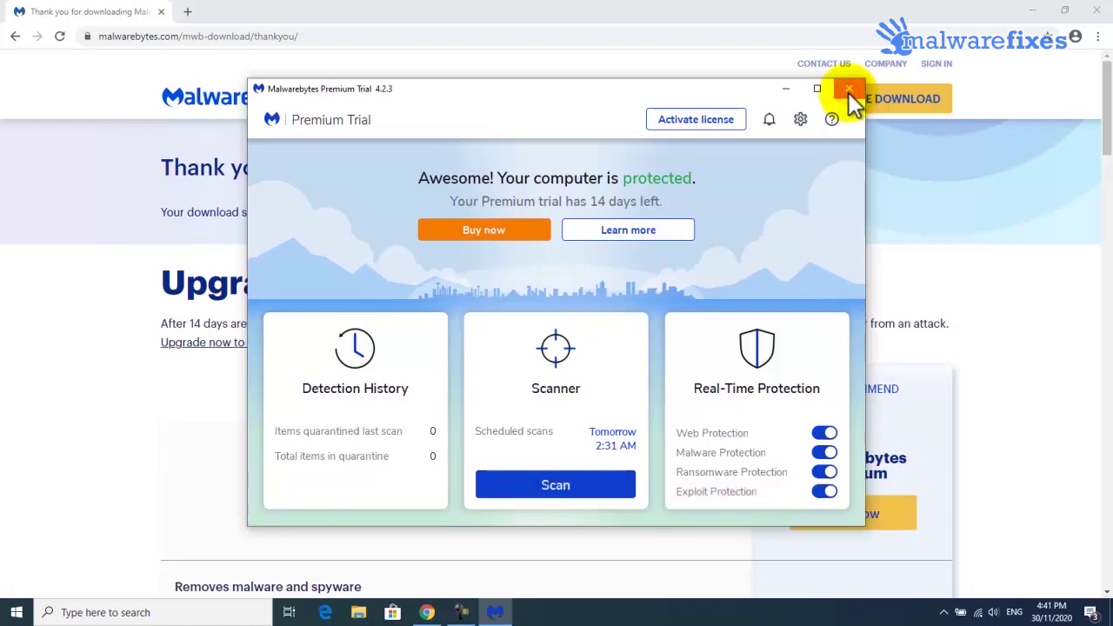
click(848, 92)
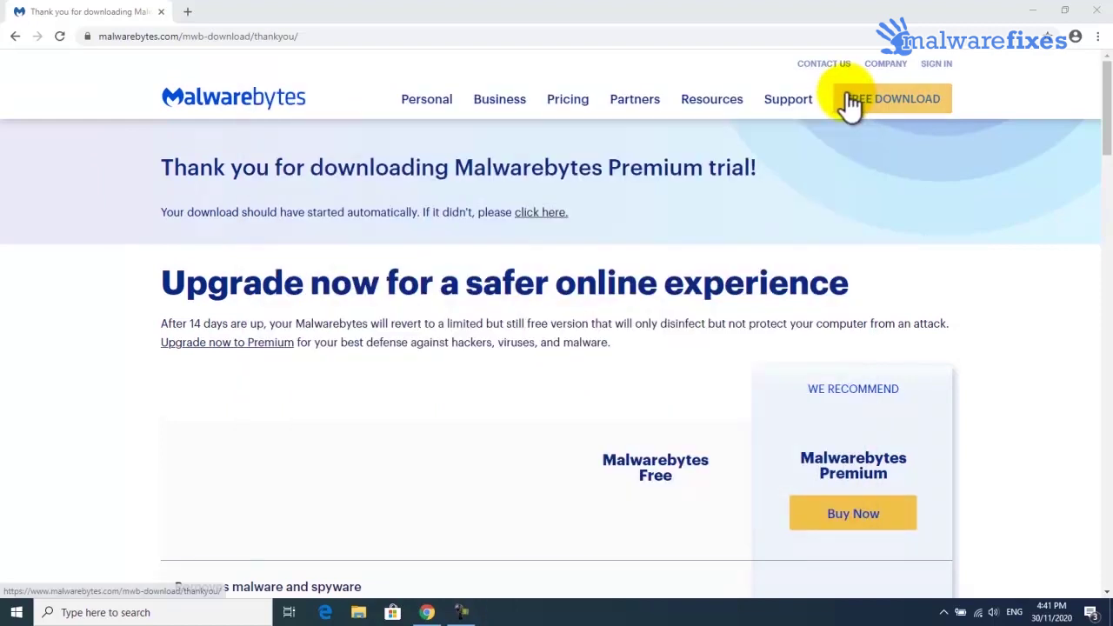
click(1094, 18)
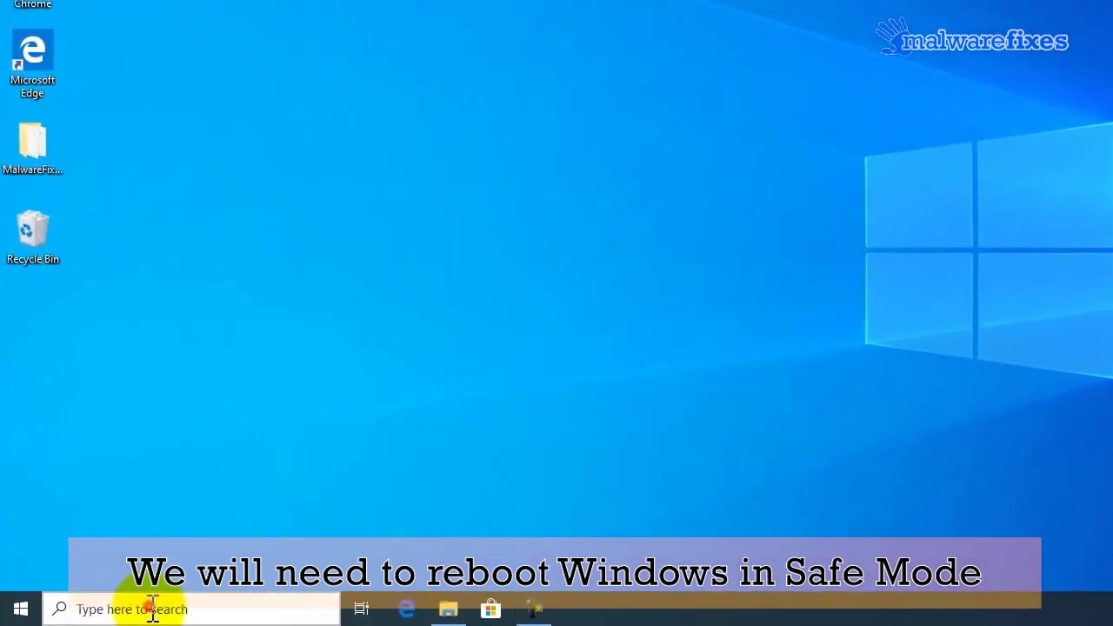
- Turn on Minimal Safe boot in msconfig's Boot tab and restart into Safe Mode
click(124, 612)
text(ms)
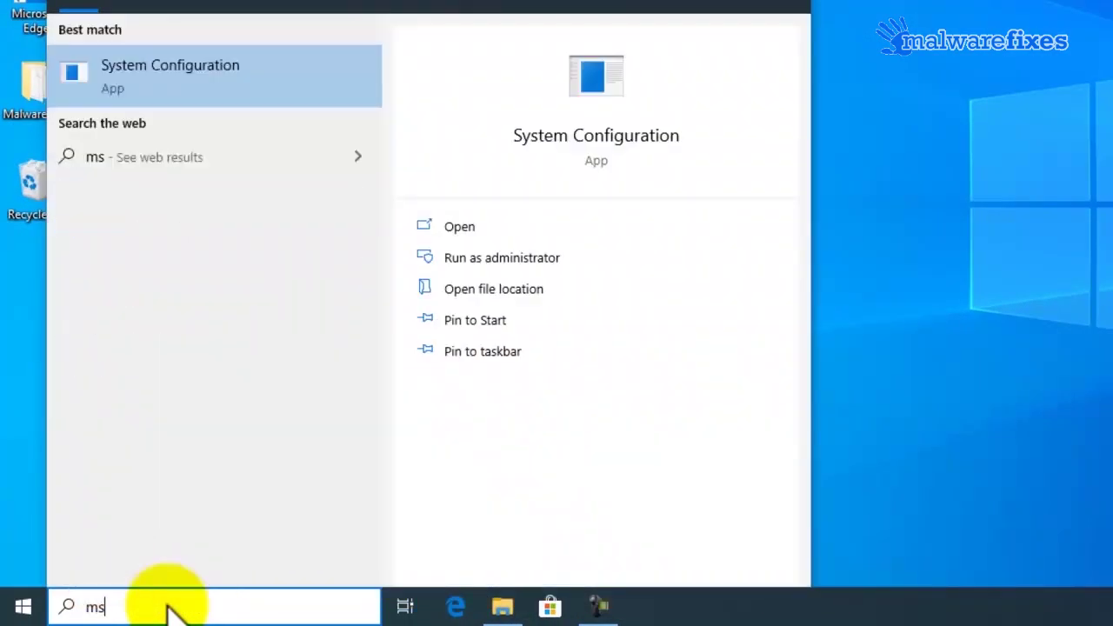
text(cofig)
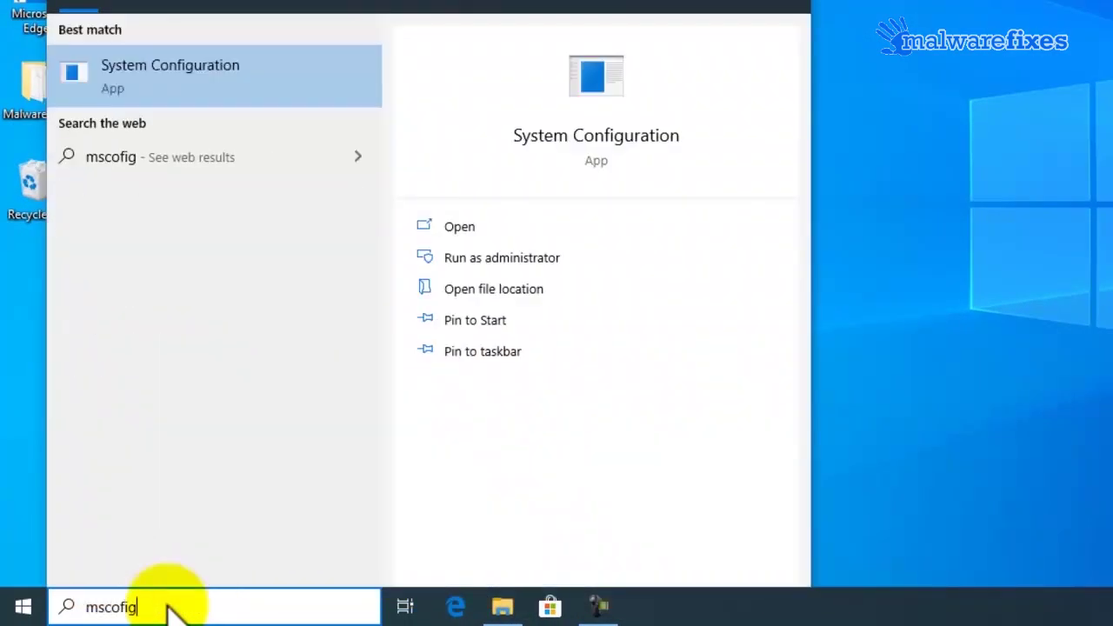
click(196, 91)
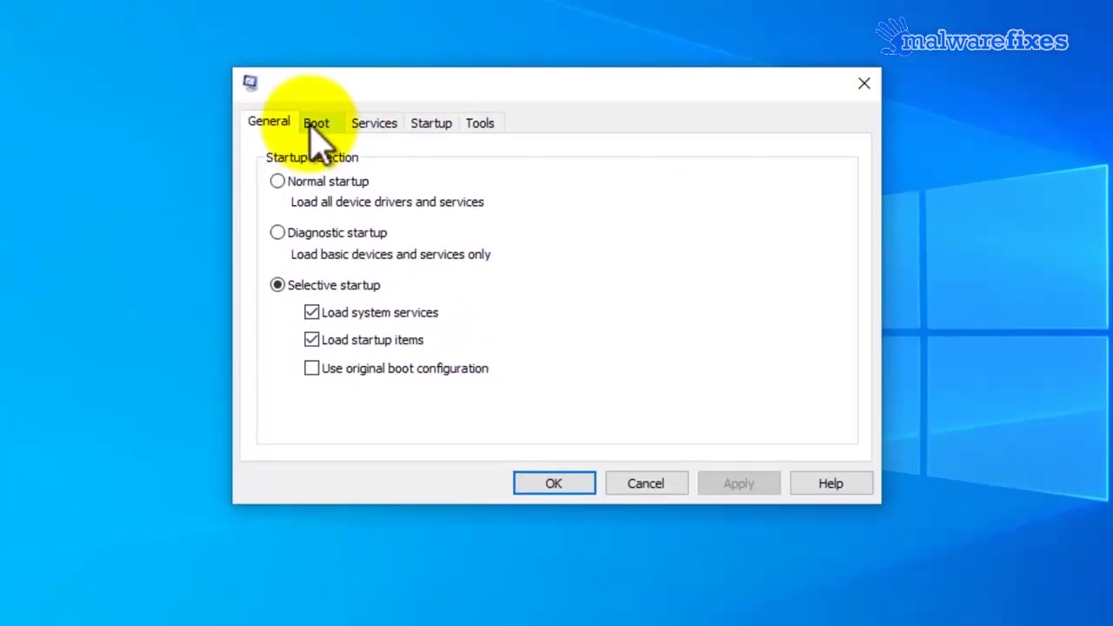
click(314, 126)
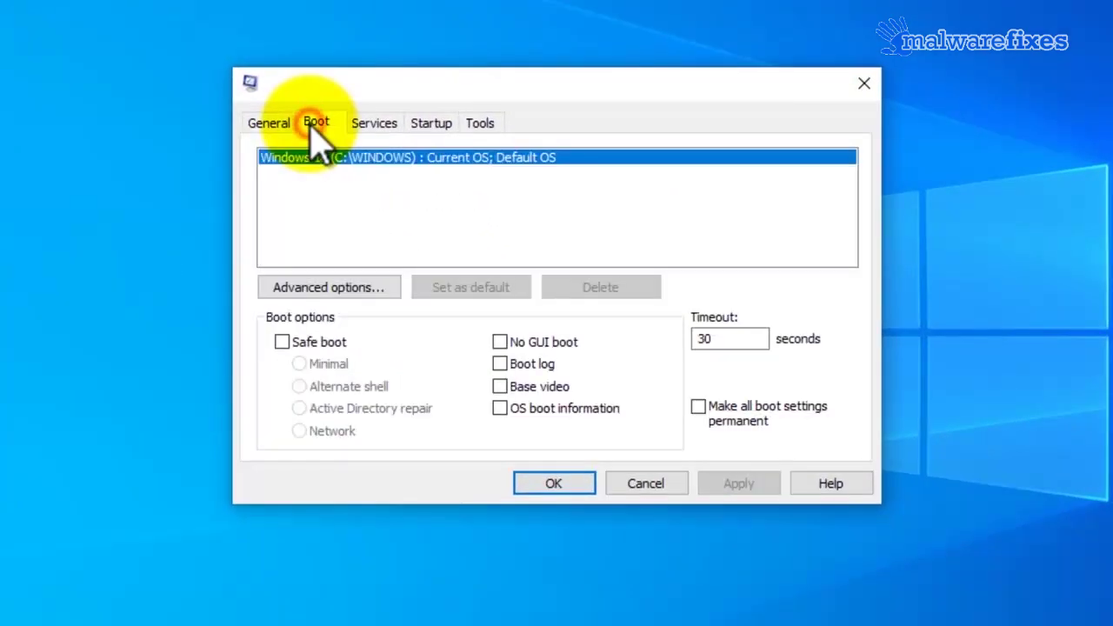
click(282, 343)
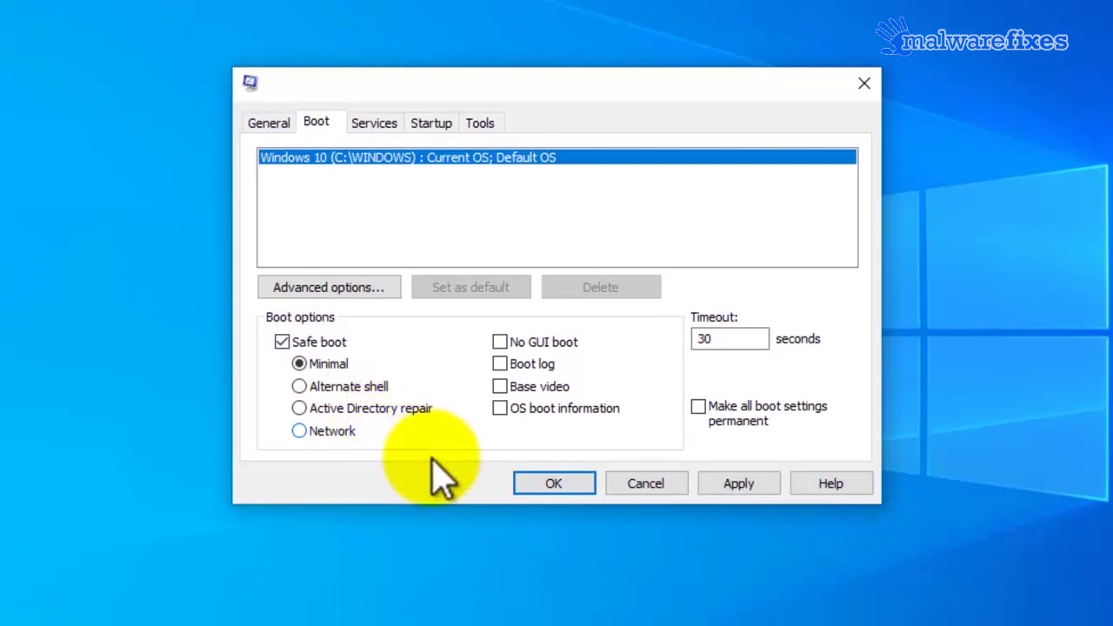
click(749, 493)
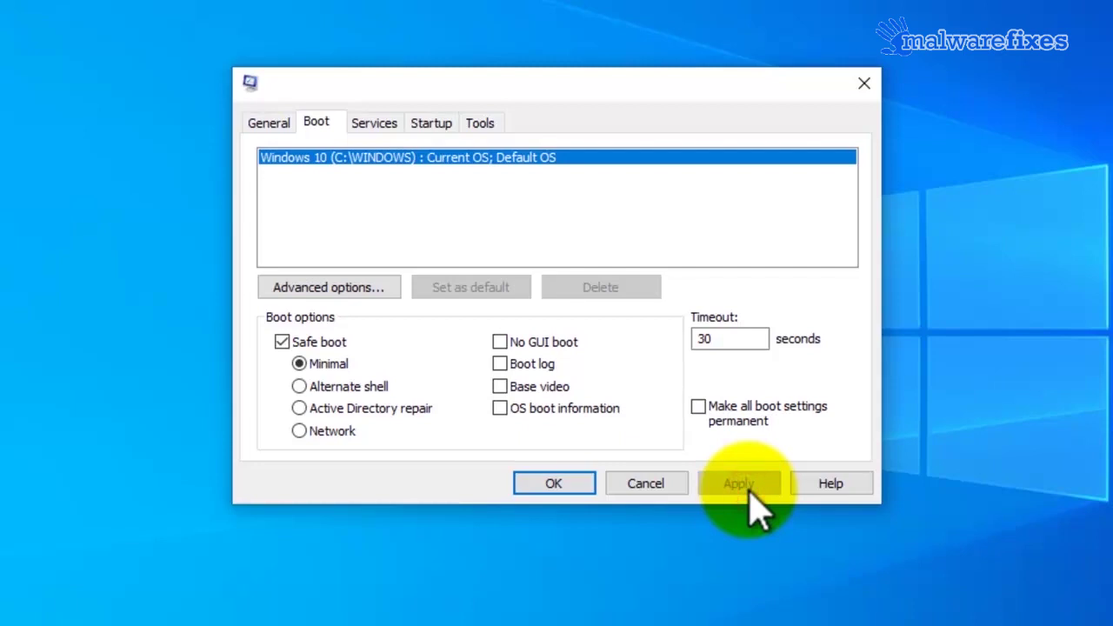
click(551, 492)
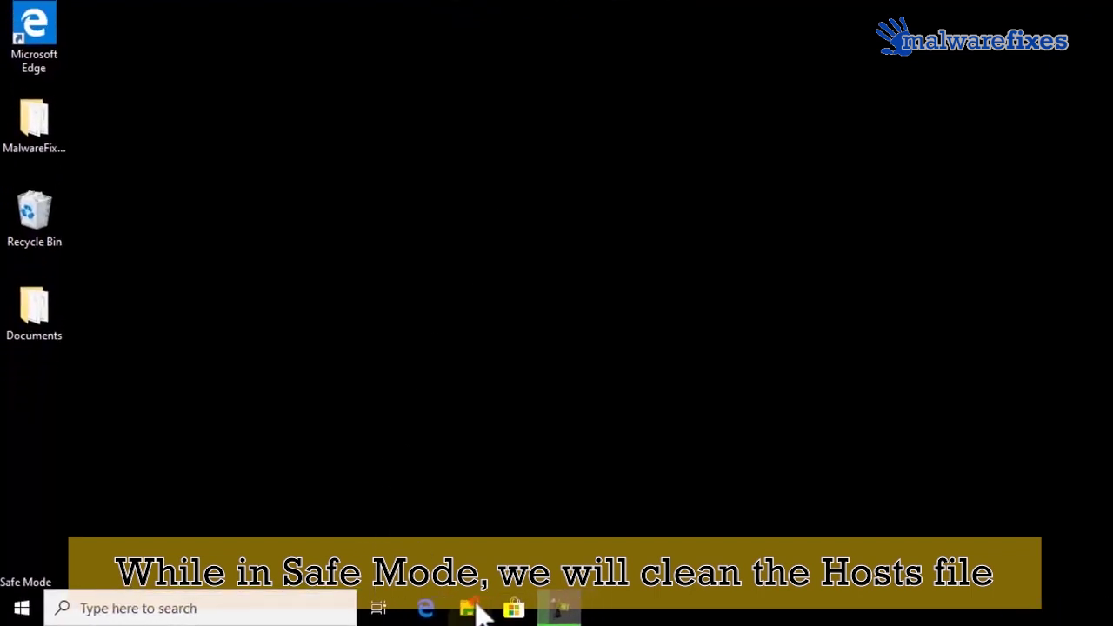
- Open File Explorer and go into the Windows folder on the OS (C:) drive
click(480, 613)
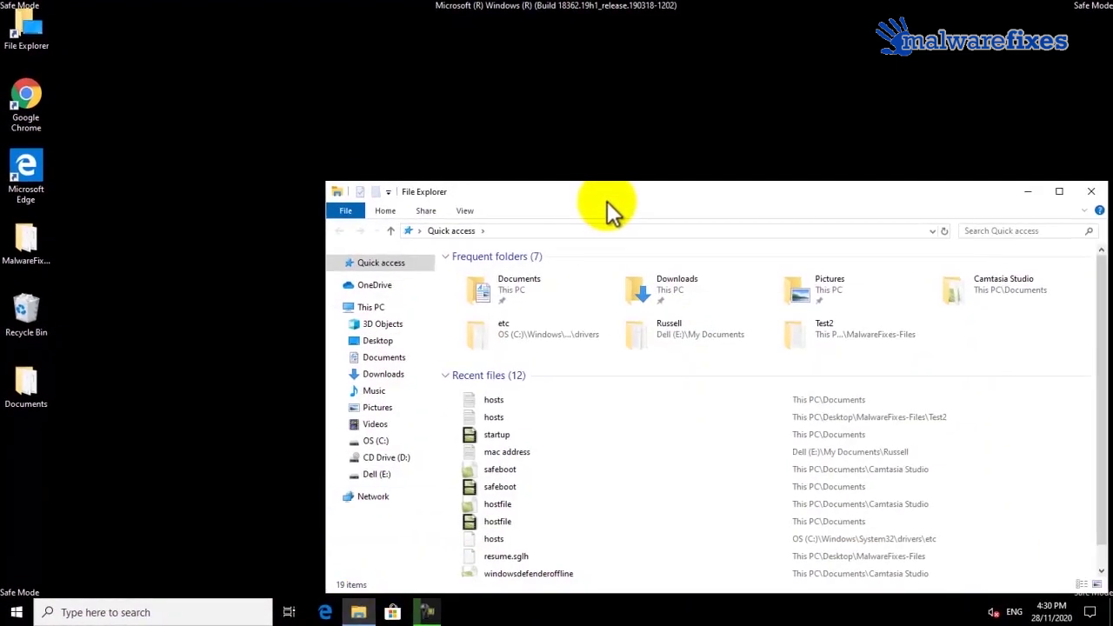
drag(606, 202, 423, 106)
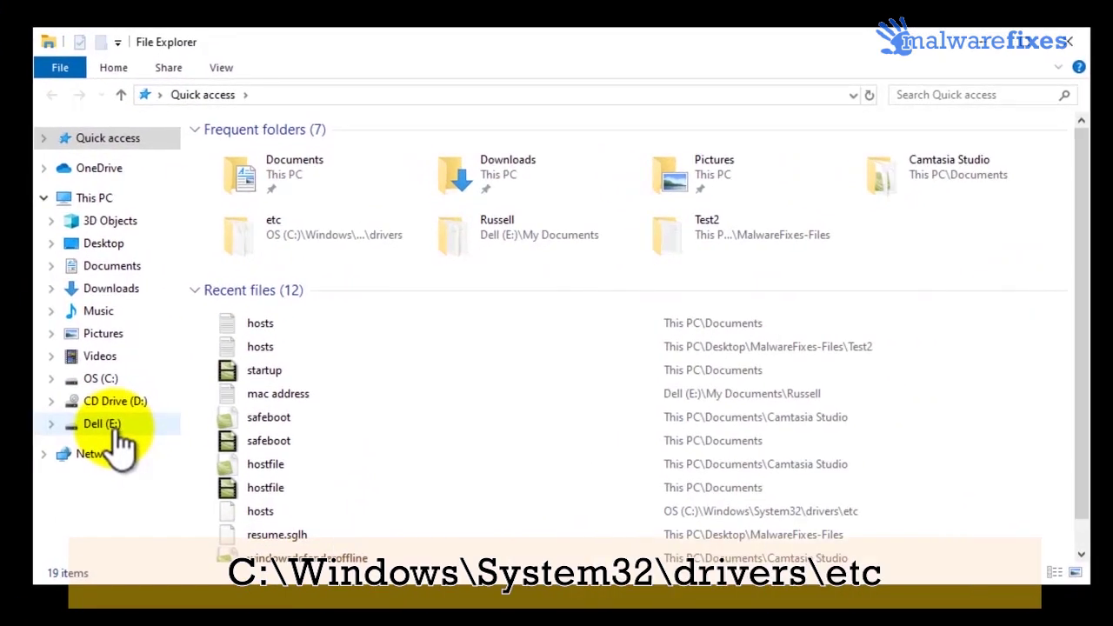
click(102, 384)
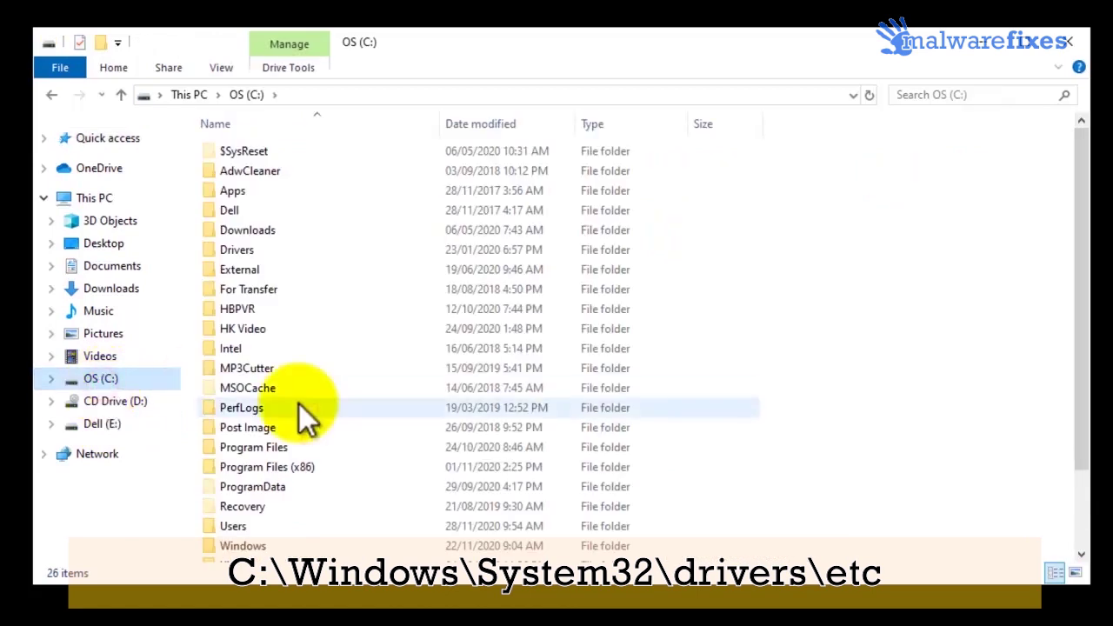
scroll(295, 439, down, 2)
double_click(252, 456)
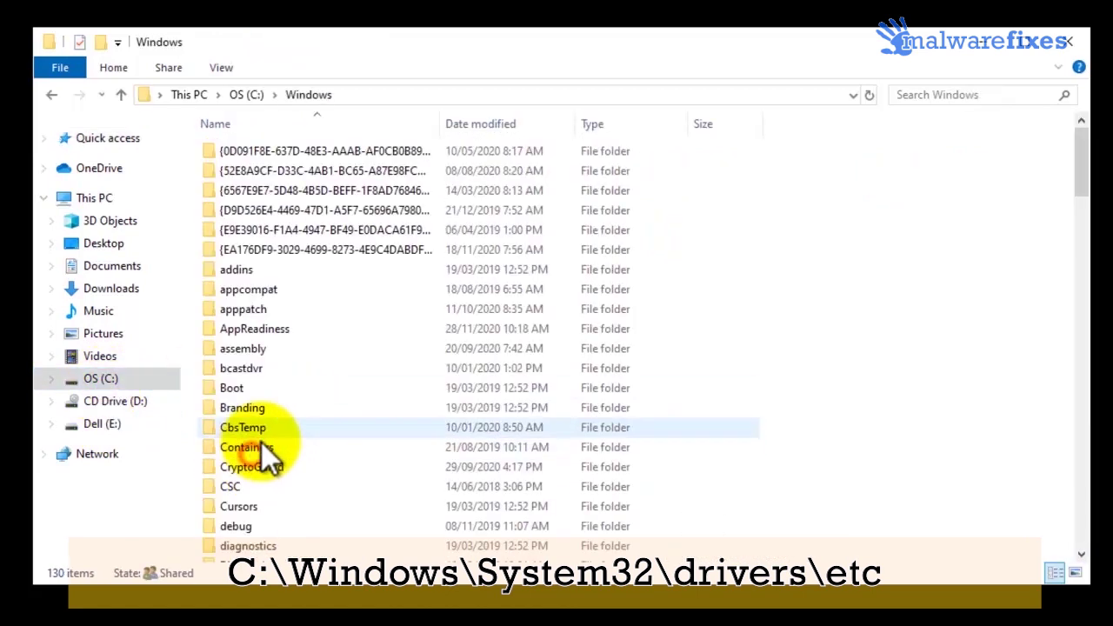
- Continue into System32\drivers\etc and select the hosts file
scroll(298, 352, down, 7)
scroll(298, 352, down, 6)
scroll(299, 352, down, 7)
click(270, 473)
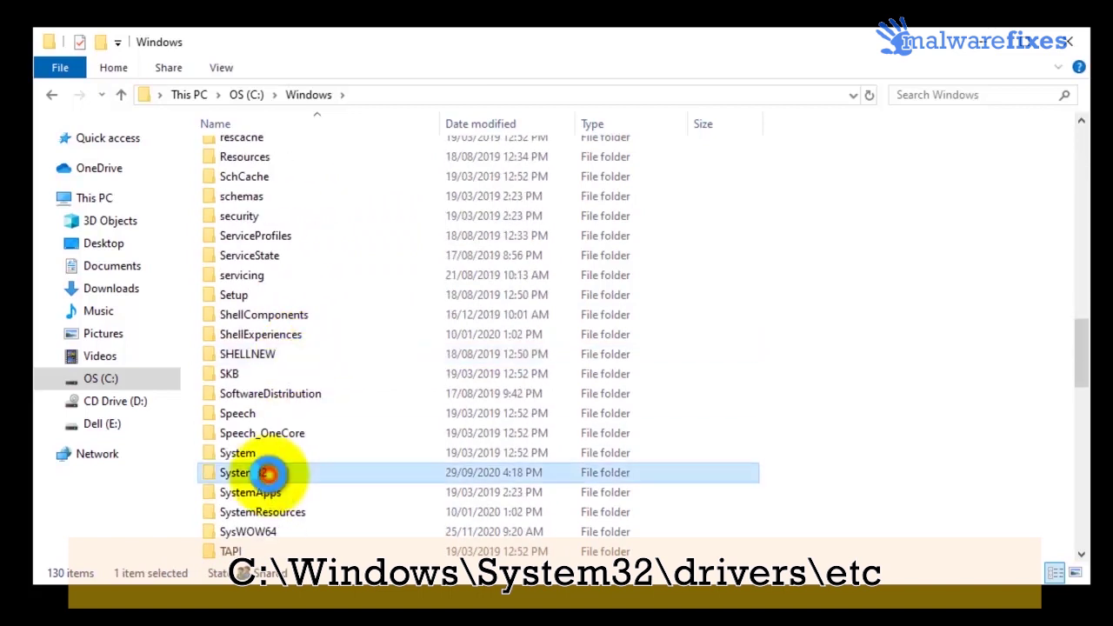
double_click(269, 475)
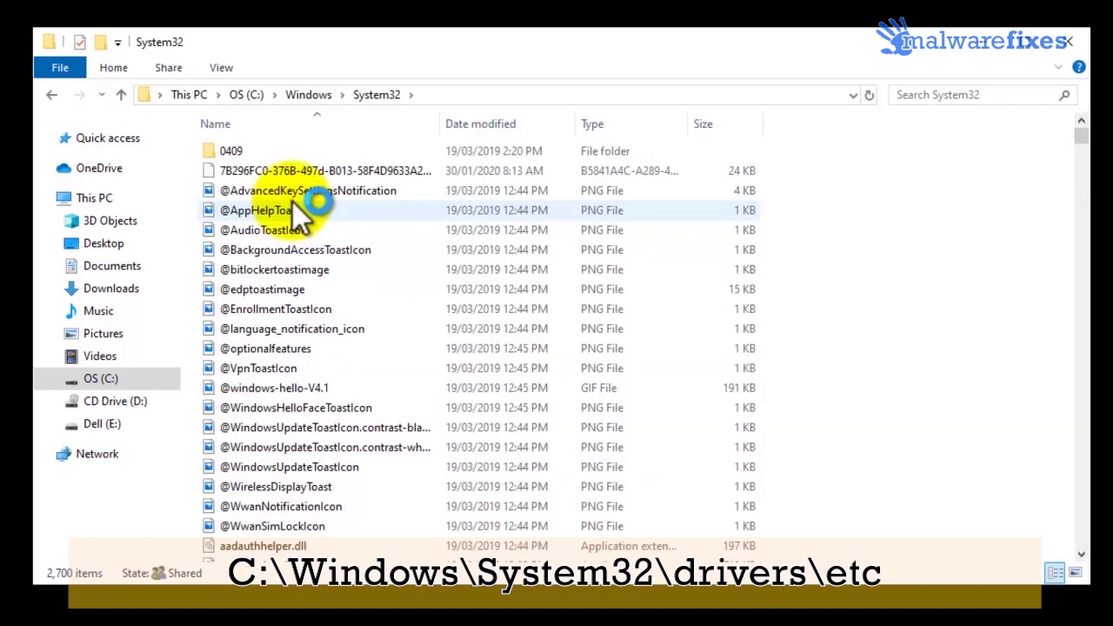
scroll(293, 217, down, 6)
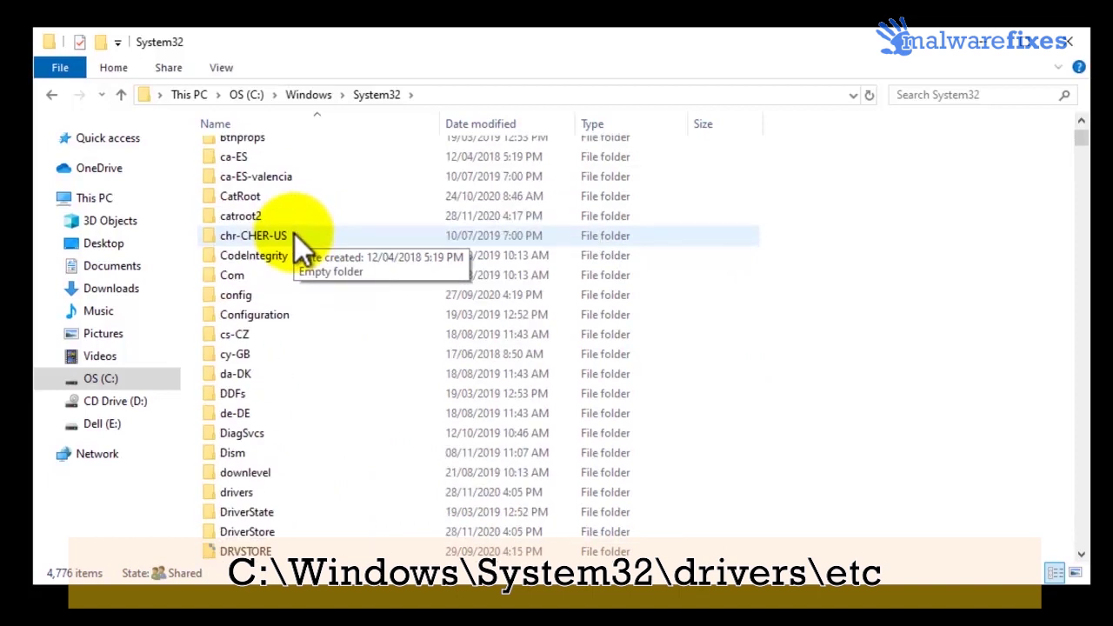
scroll(294, 233, down, 1)
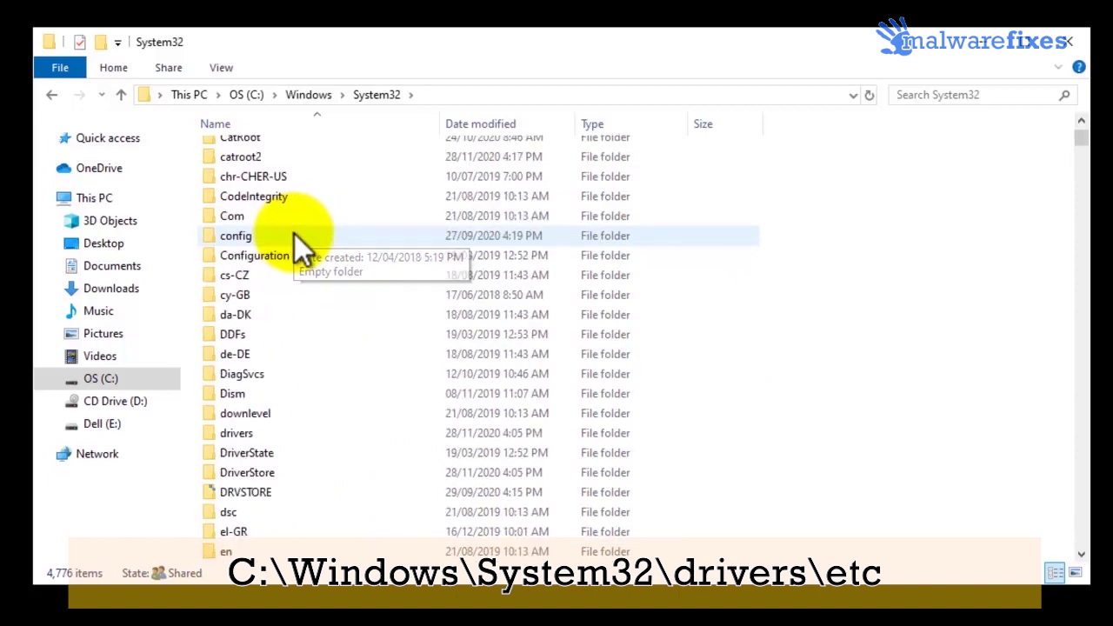
click(244, 432)
double_click(244, 432)
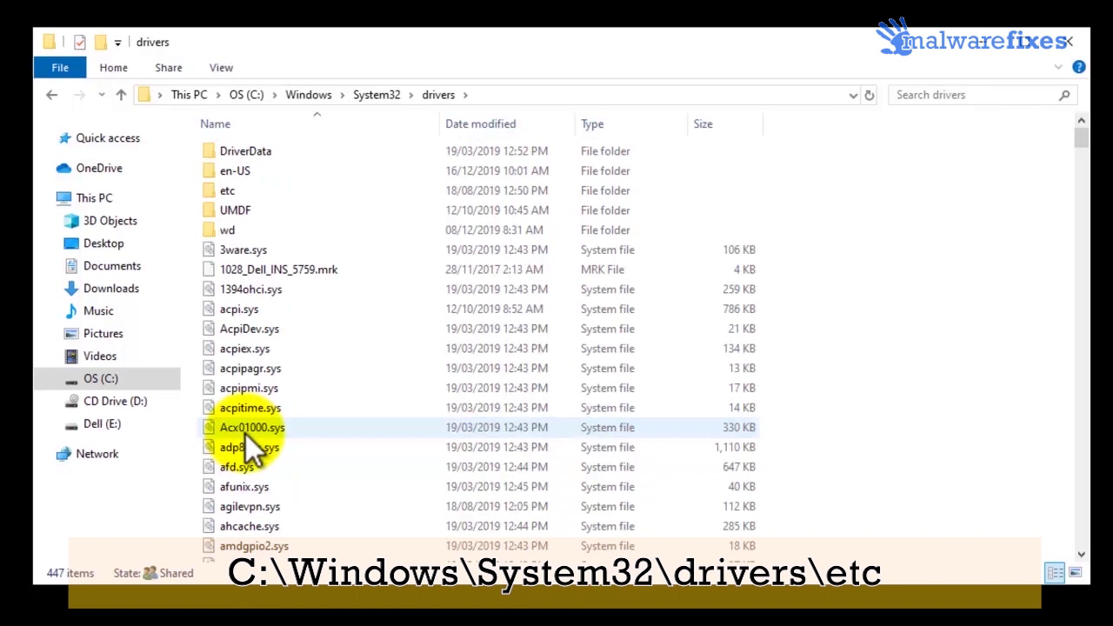
double_click(257, 192)
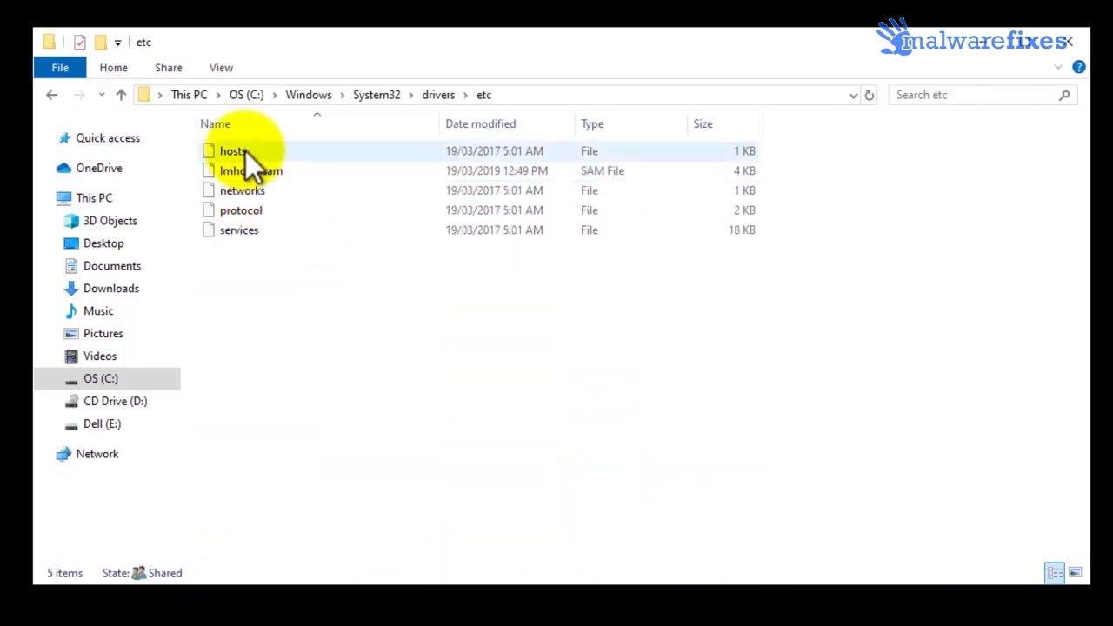
click(245, 150)
- Open hosts in Notepad and delete the six suspicious entries at the bottom
double_click(245, 150)
mouse_move(503, 522)
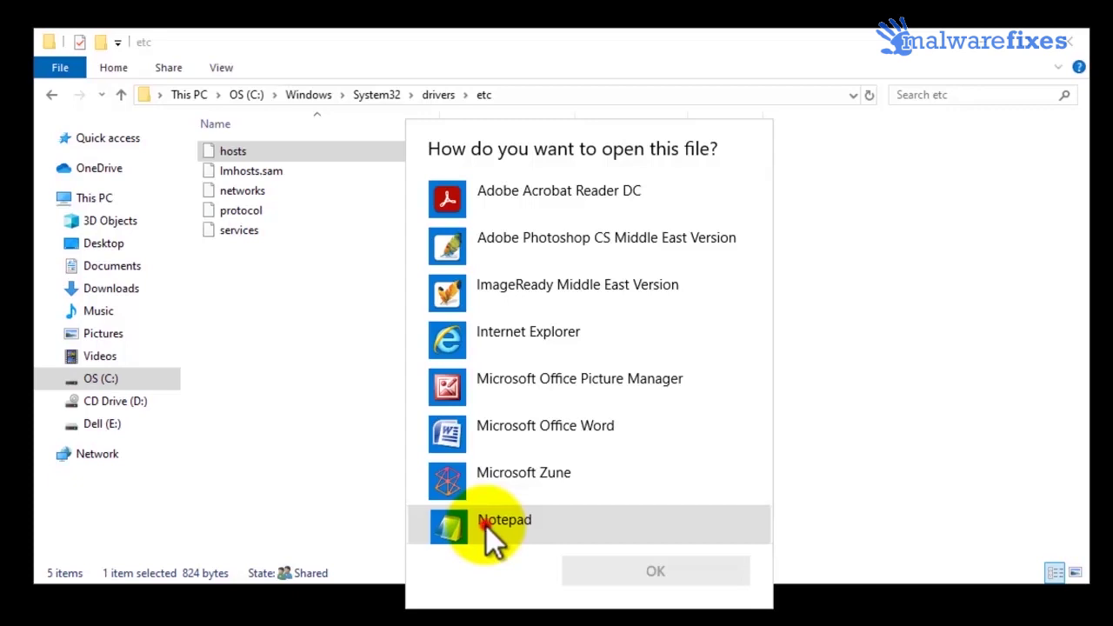
double_click(486, 526)
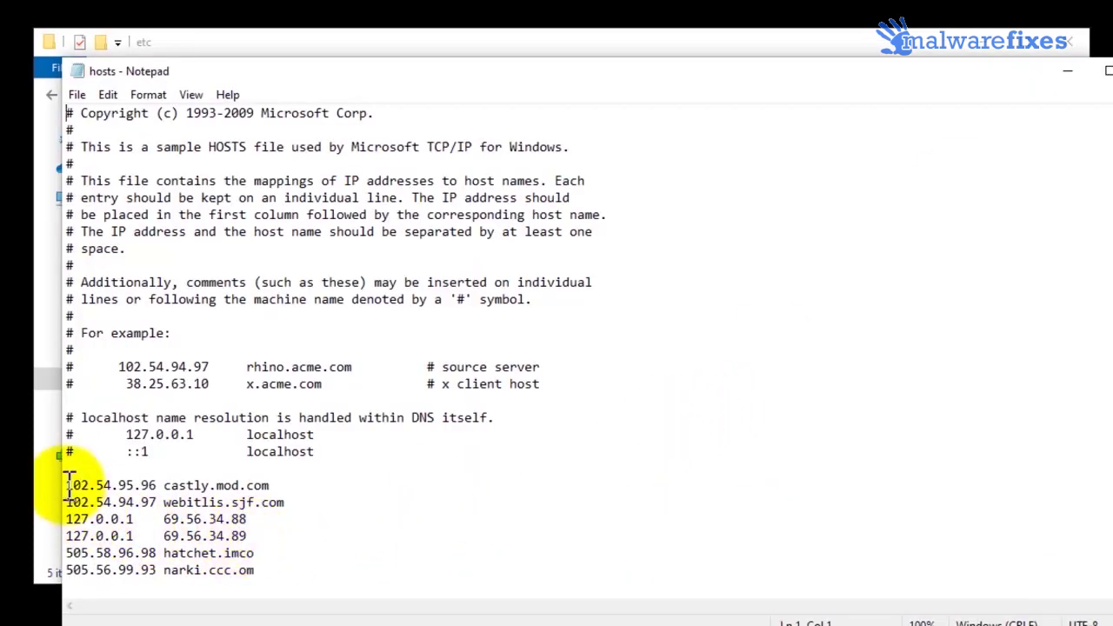
drag(69, 485, 294, 572)
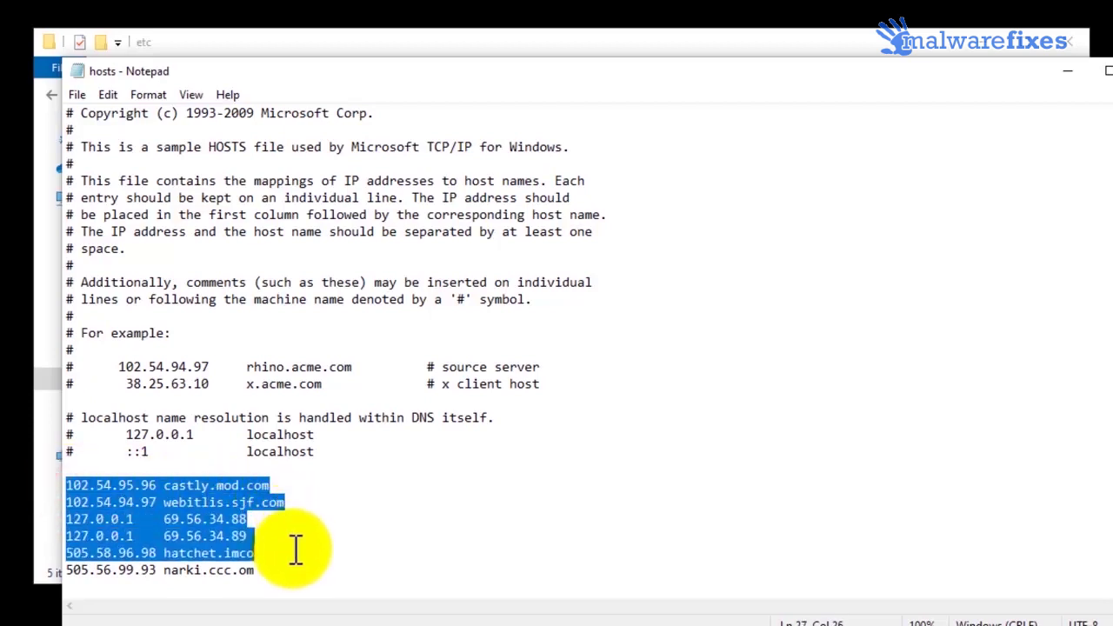
right_click(216, 532)
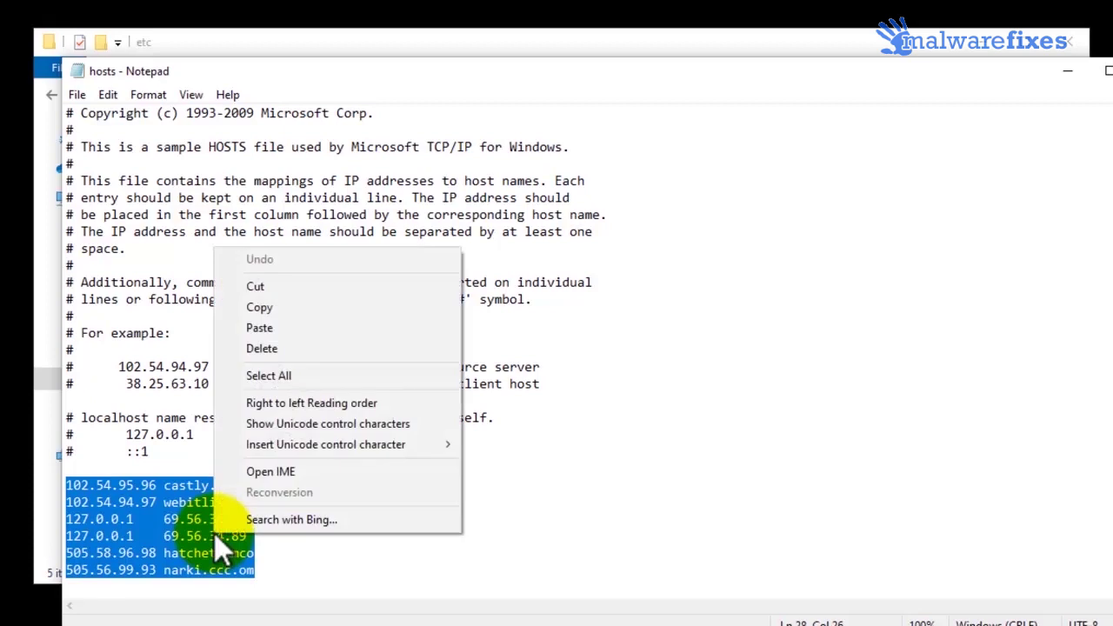
click(247, 349)
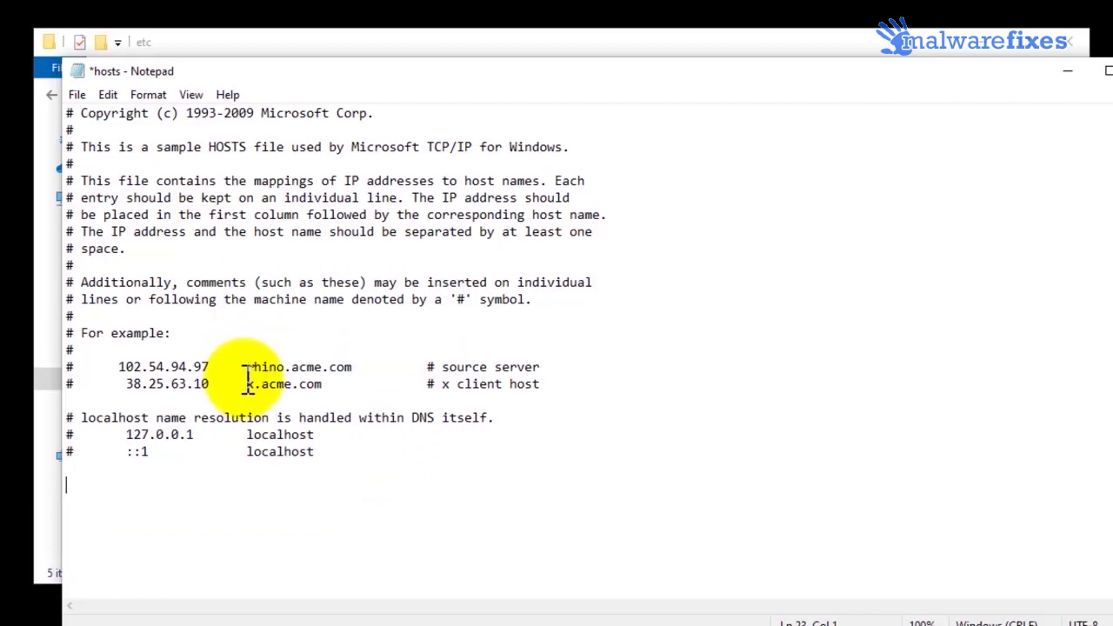
- Save the cleaned hosts file, then close Notepad and the etc folder window
click(82, 102)
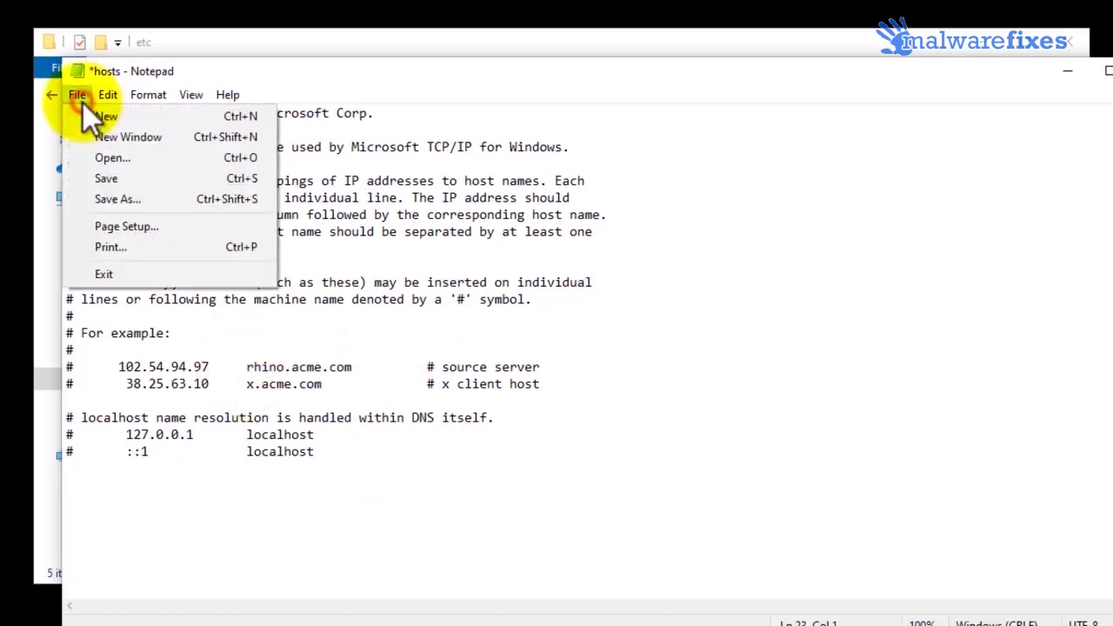
click(118, 181)
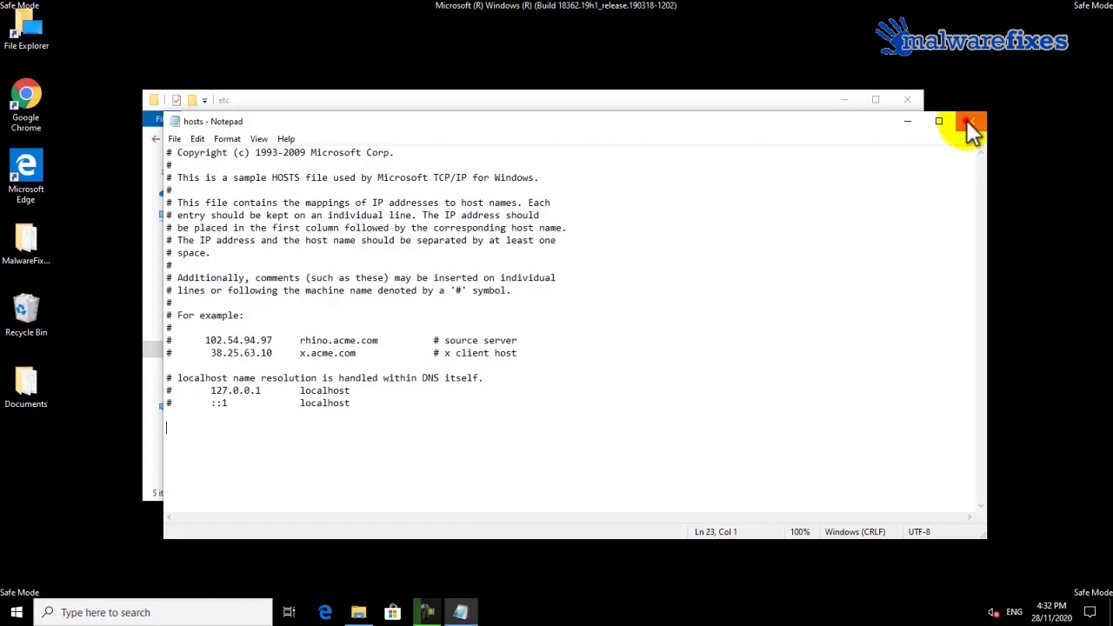
click(967, 121)
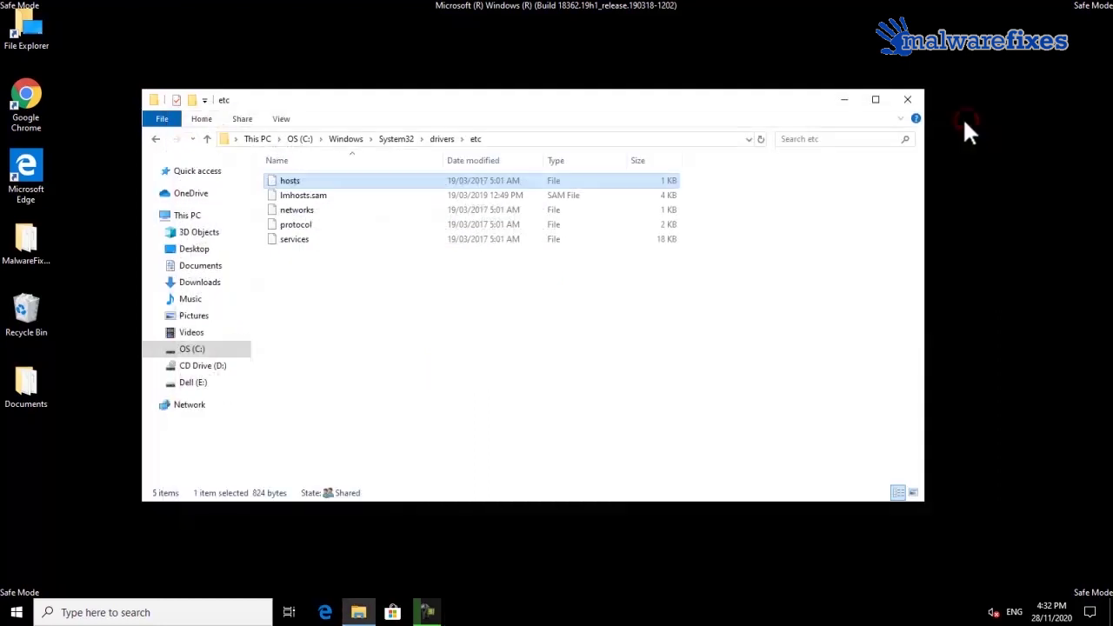
click(909, 100)
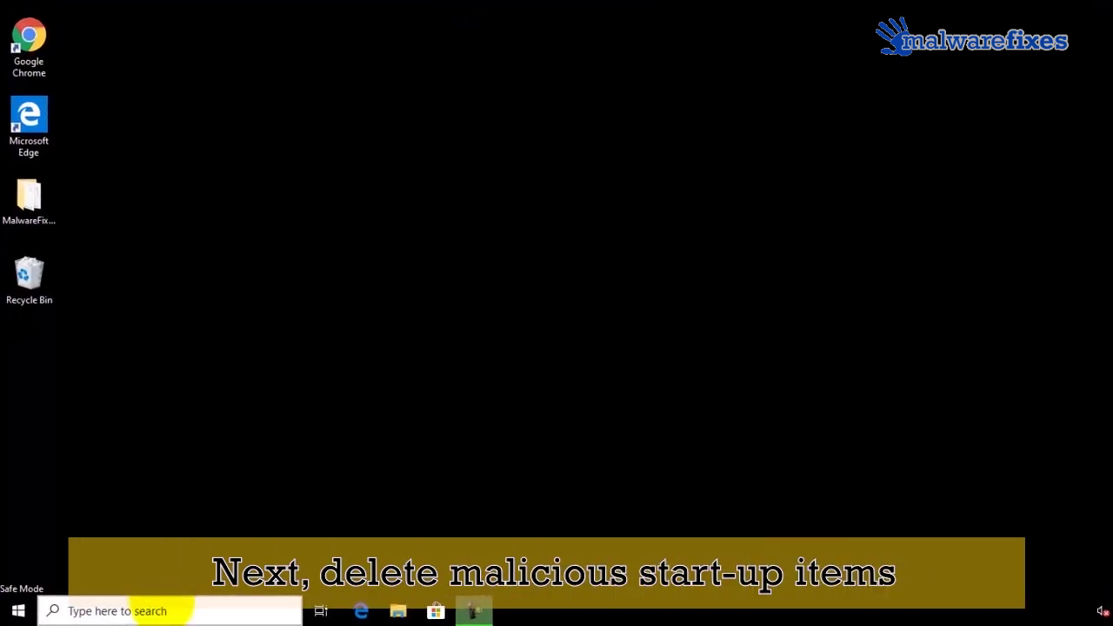
- Open the Startup folder by running shell:startup from the Run dialog
click(144, 611)
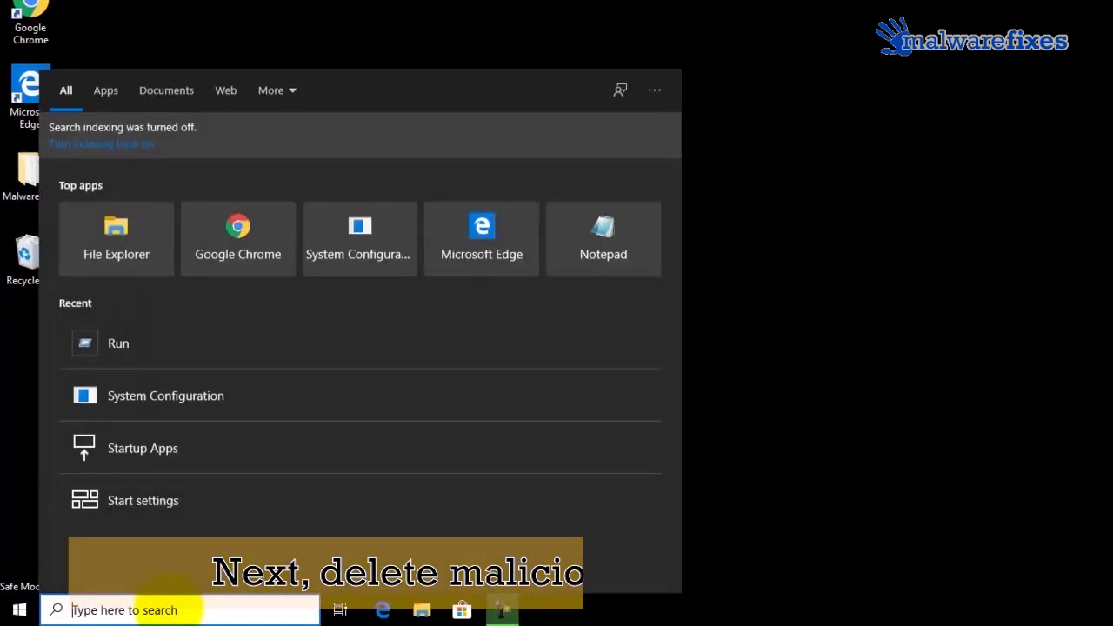
text(run)
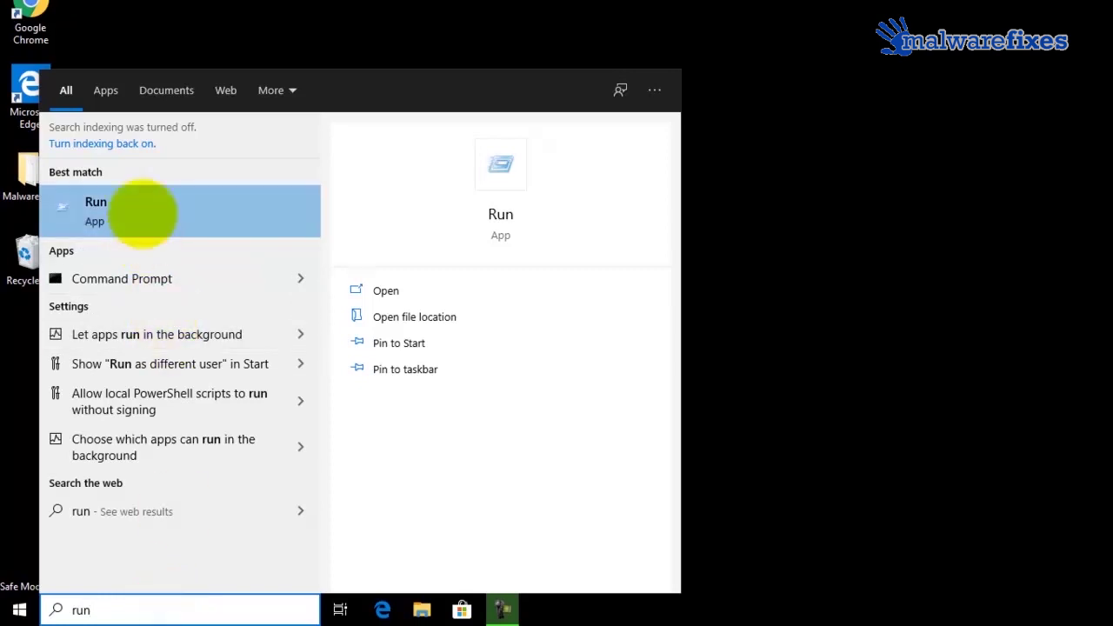
click(142, 213)
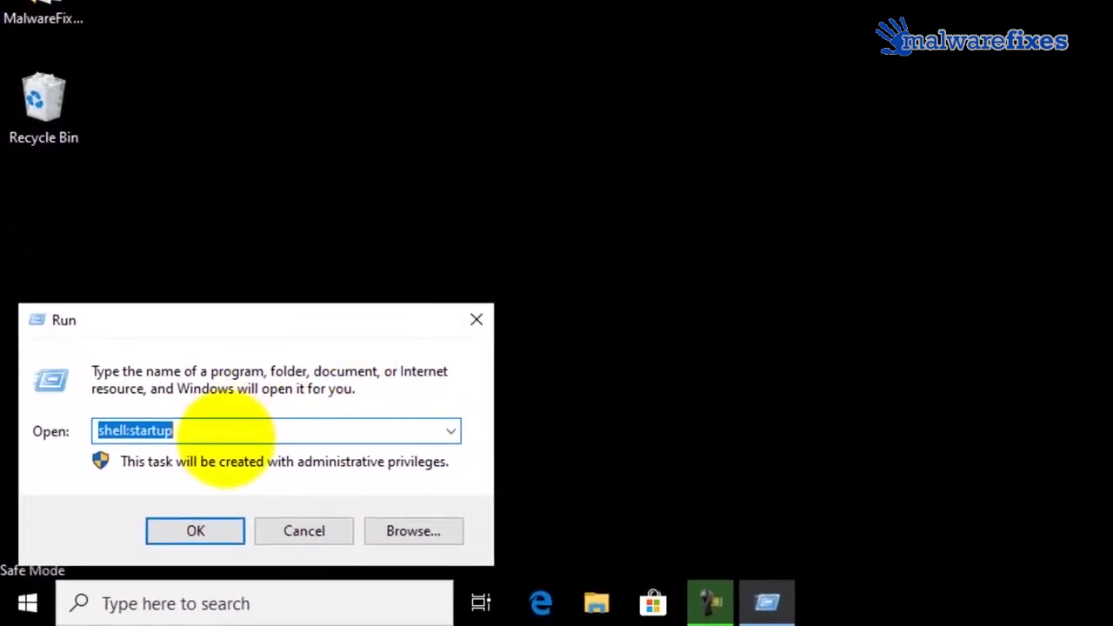
click(229, 431)
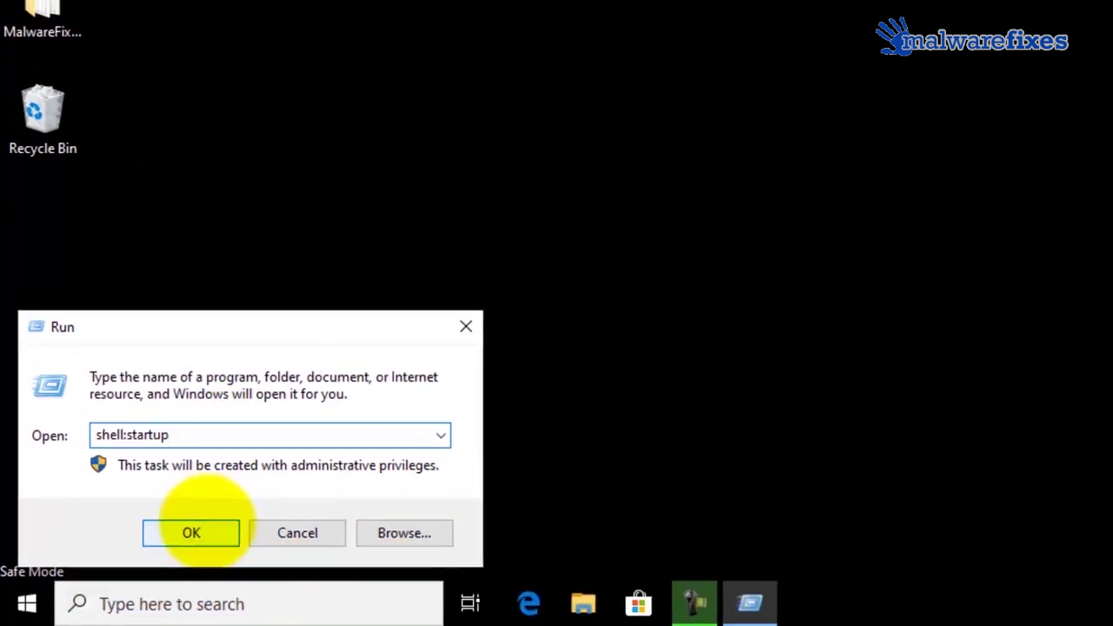
click(142, 555)
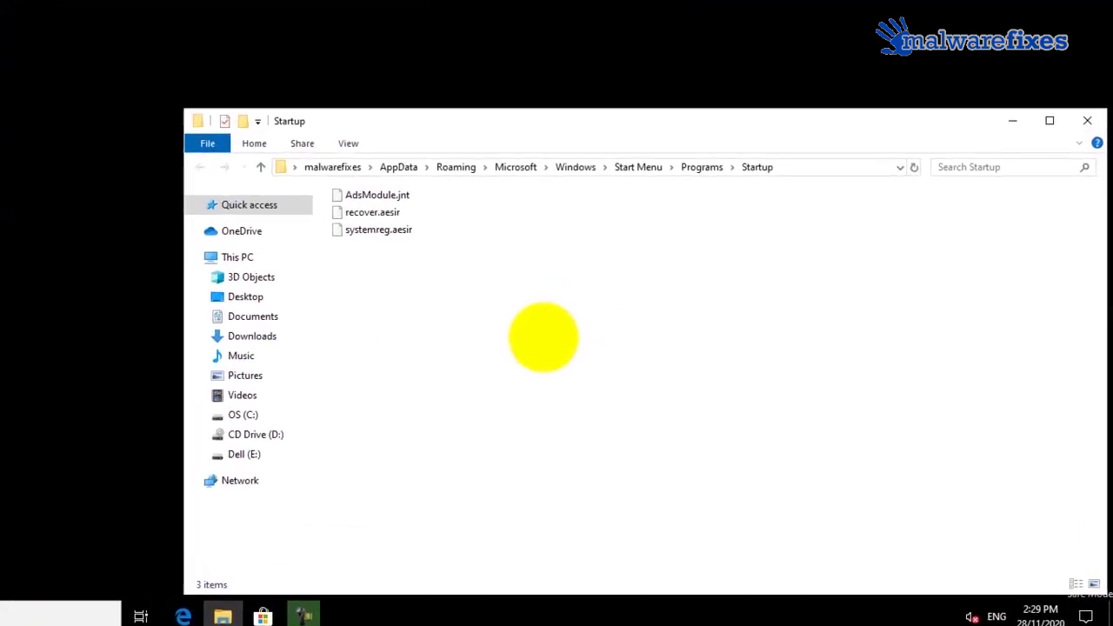
- Delete AdsModule.jnt, recover.aesir and systemreg.aesir, then close the Startup folder
click(340, 157)
ctrl+click(333, 174)
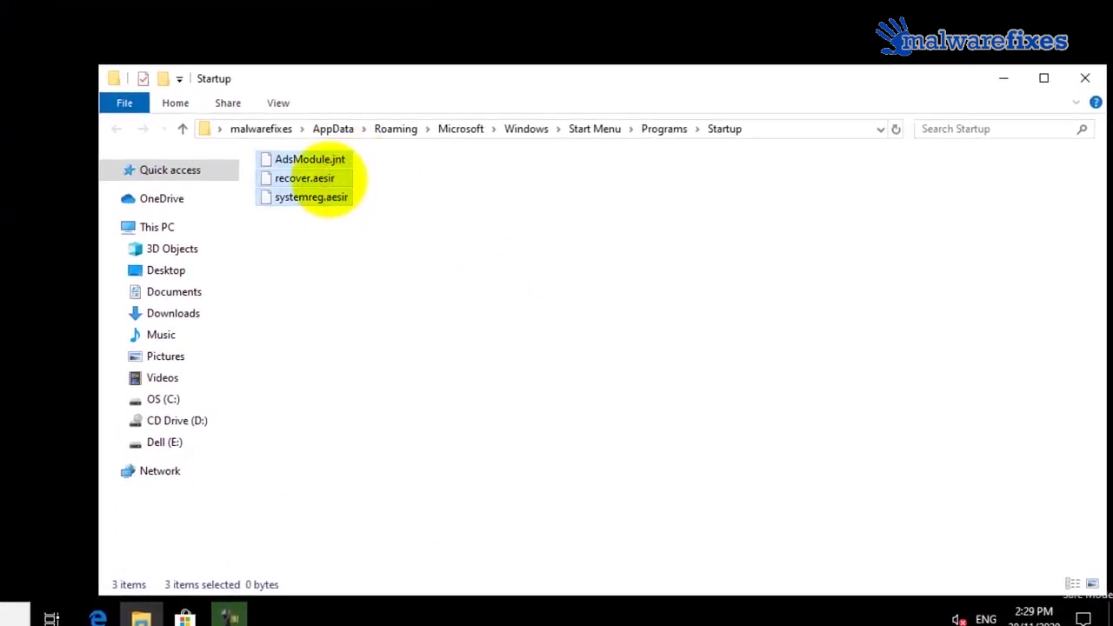
right_click(329, 180)
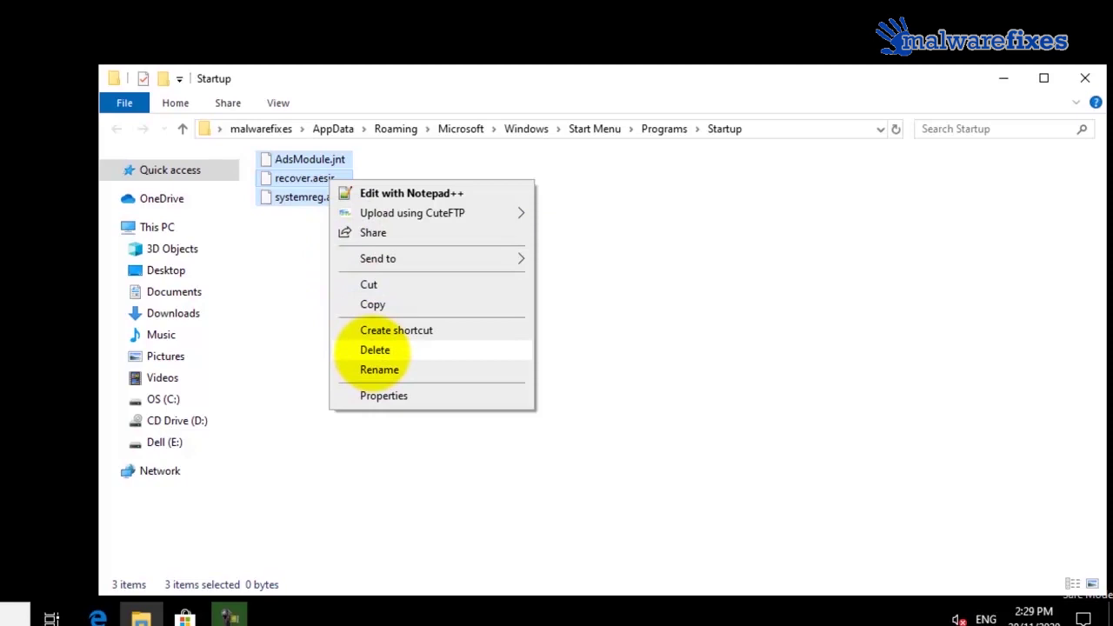
click(374, 349)
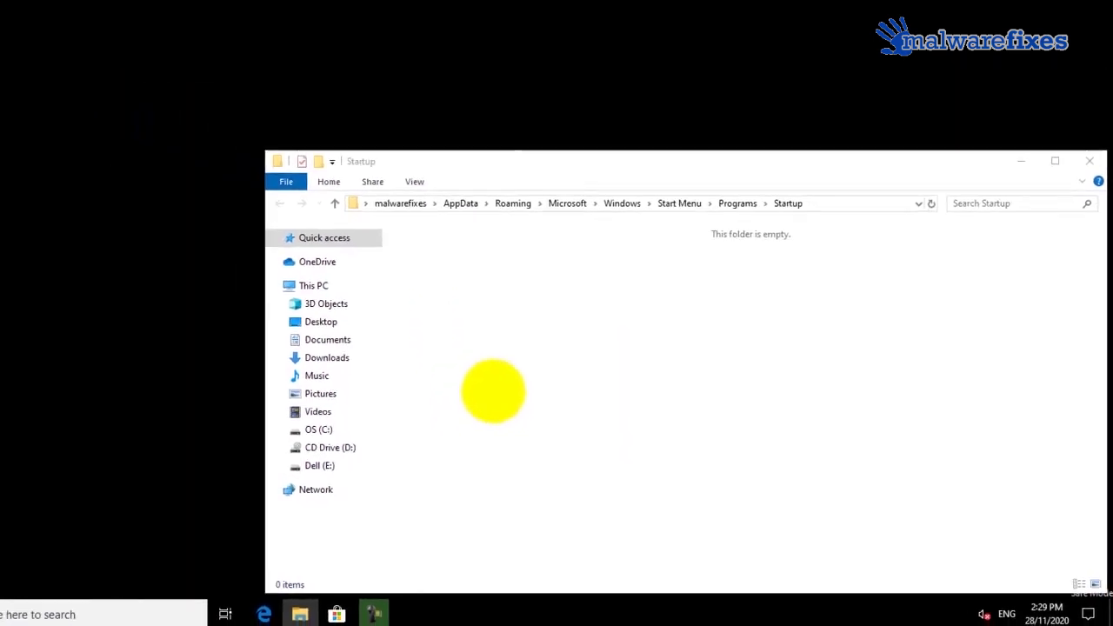
click(1091, 191)
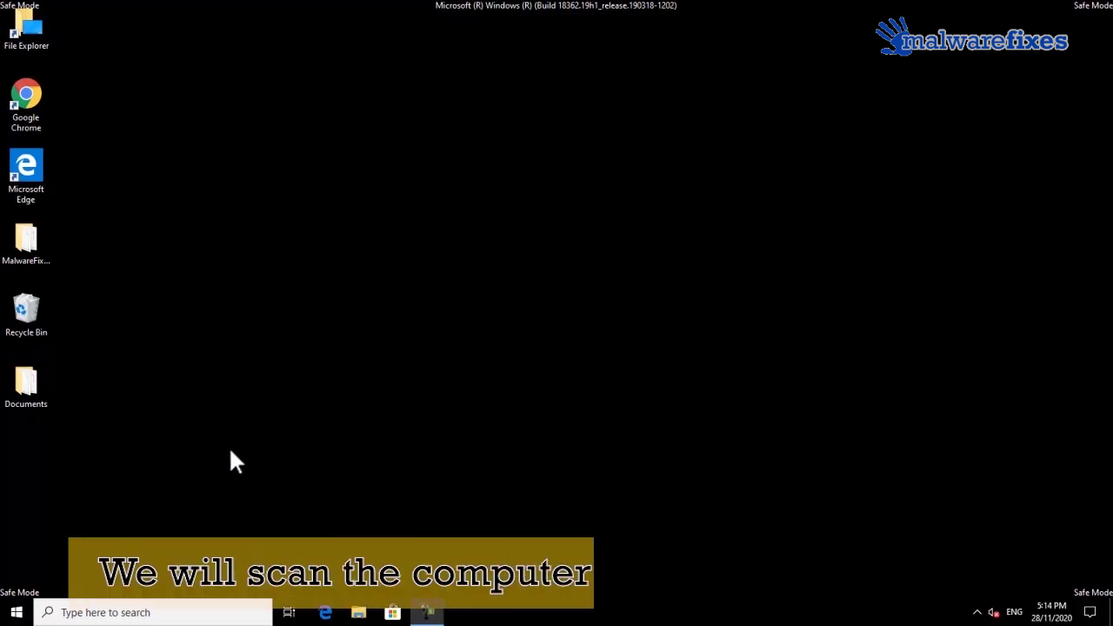
- Launch Malwarebytes from Start's recently added apps and start a Threat Scan
click(15, 612)
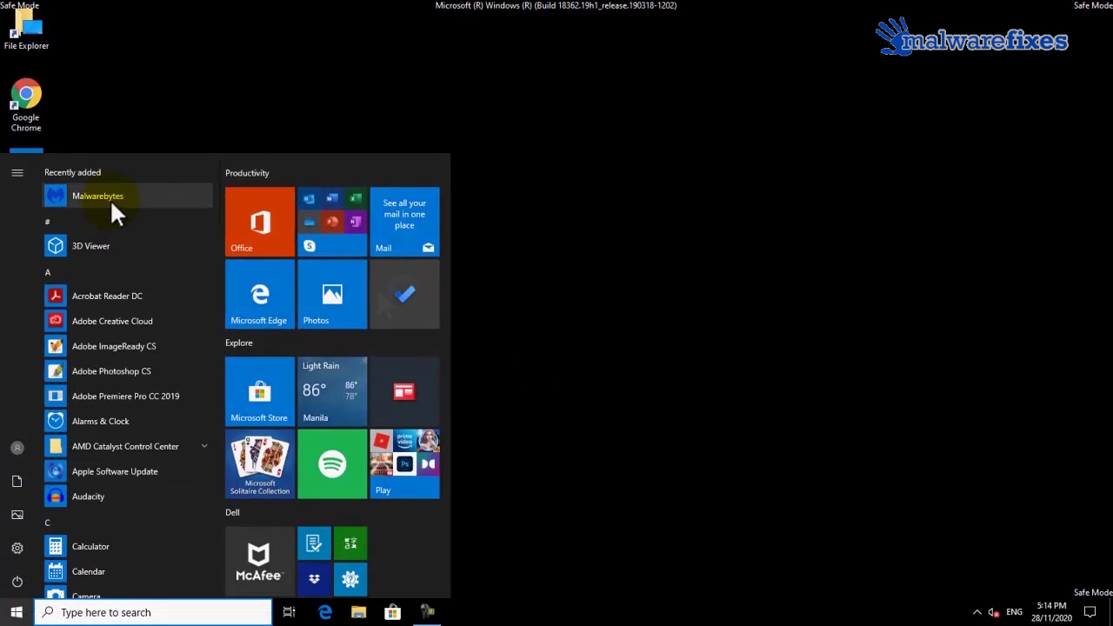
click(110, 198)
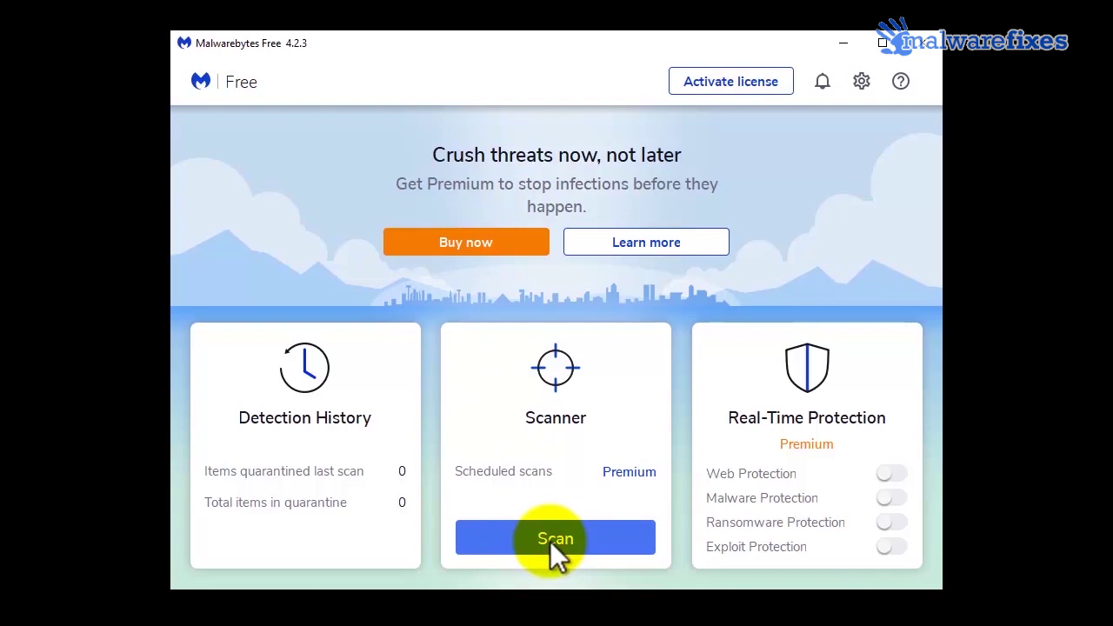
click(554, 538)
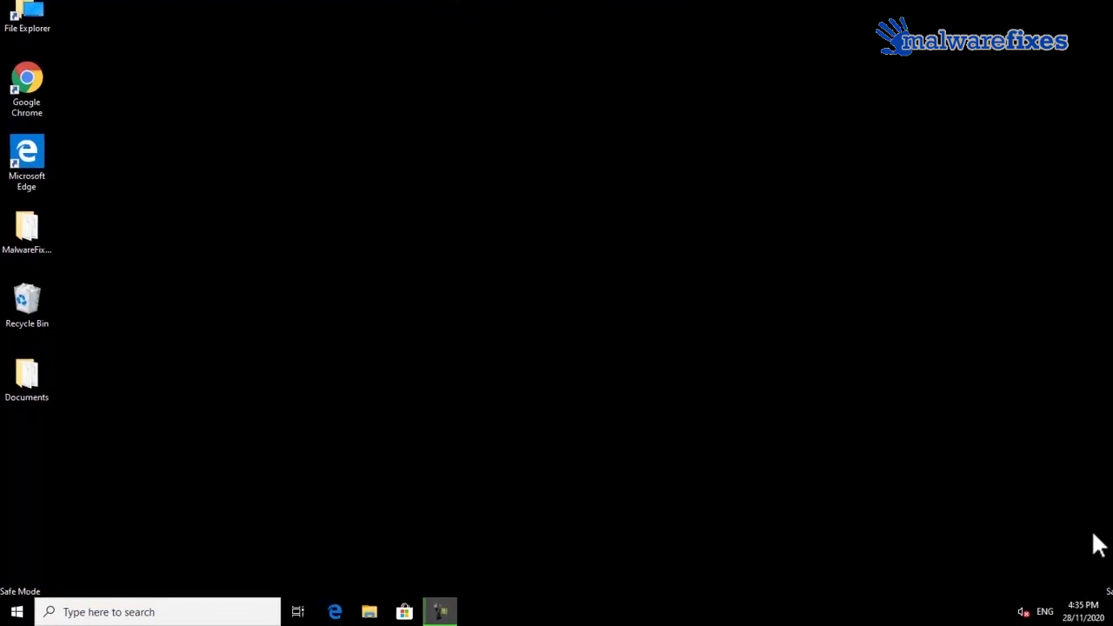
- Uncheck Safe boot on msconfig's Boot tab, apply the change and confirm with OK
click(172, 614)
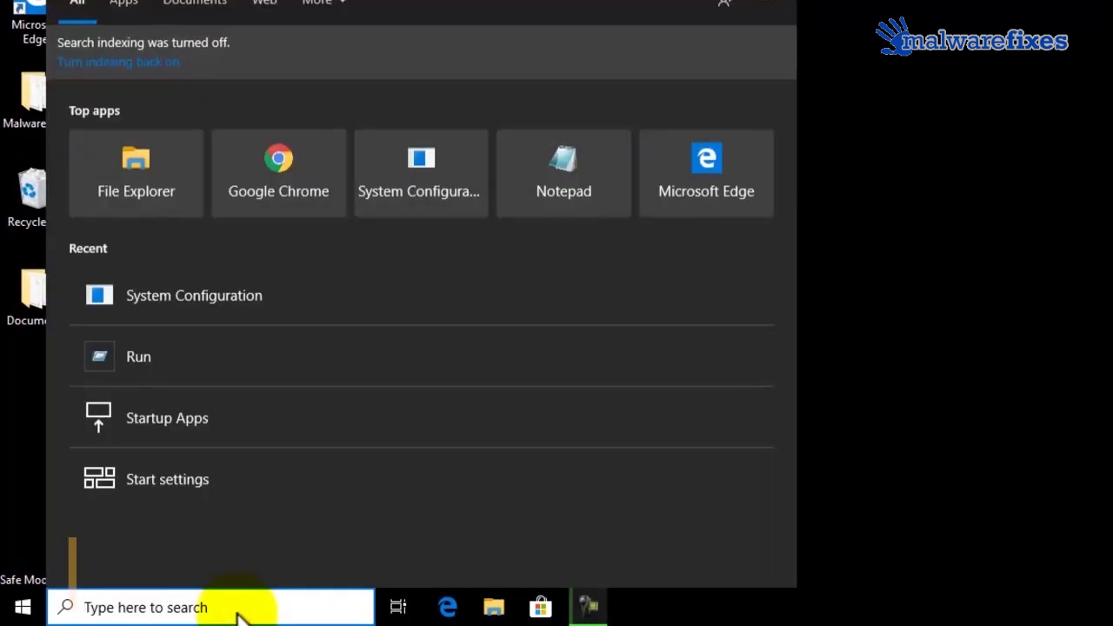
text(msconfig)
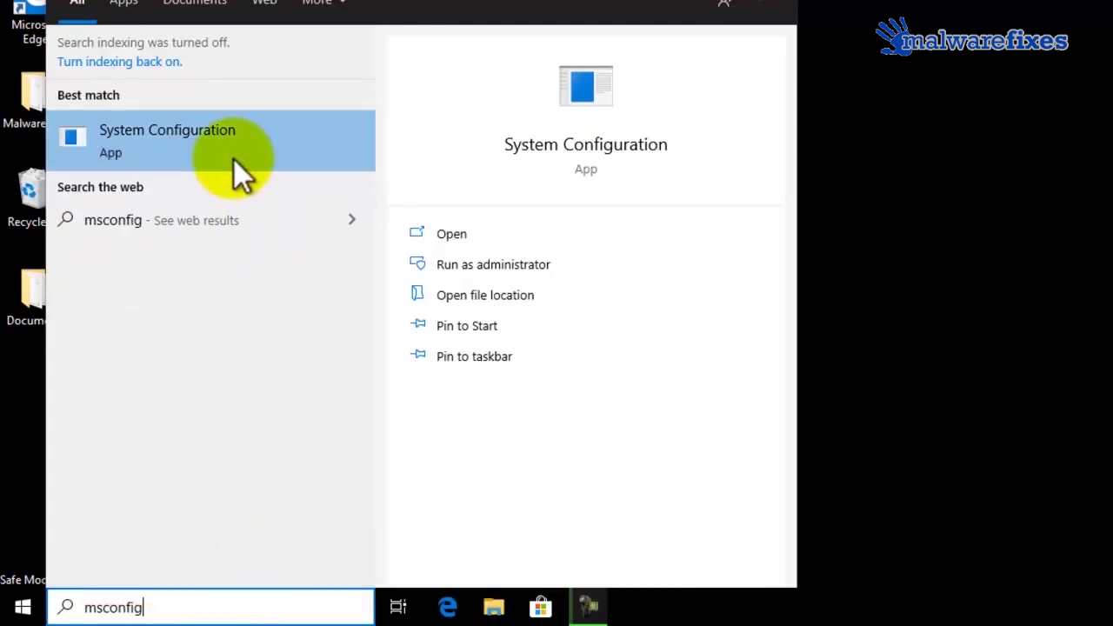
click(206, 168)
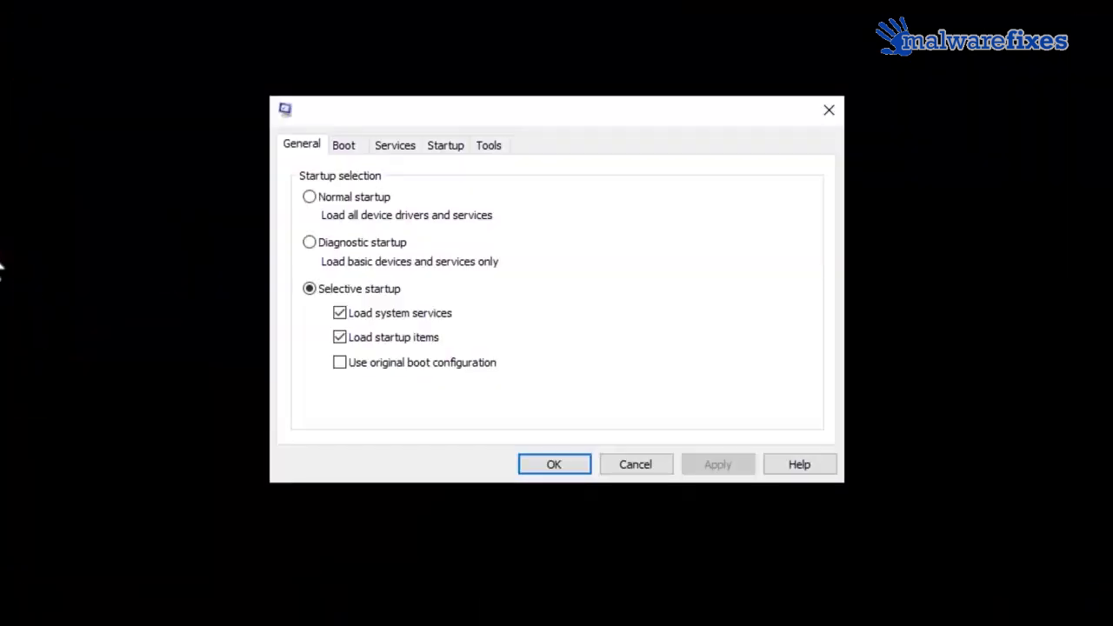
click(343, 146)
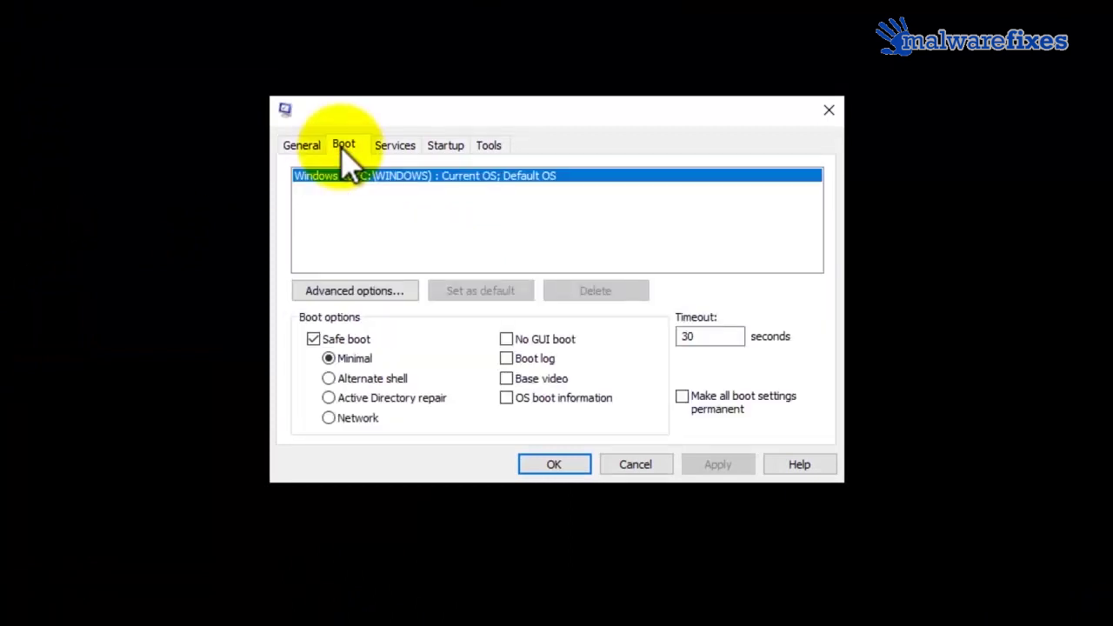
click(314, 339)
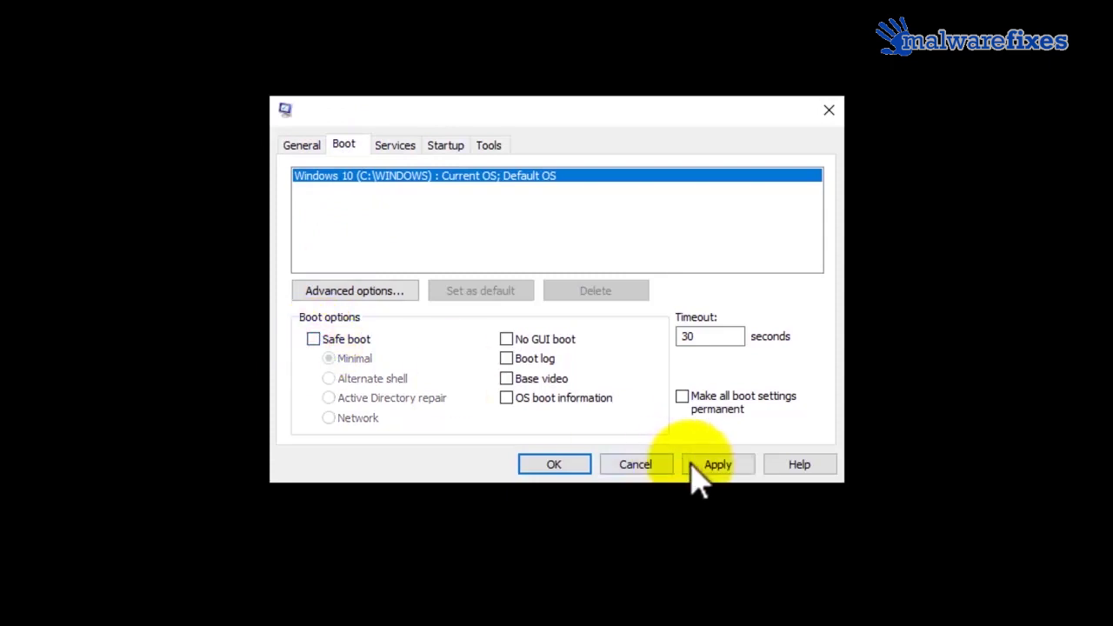
click(720, 468)
click(556, 464)
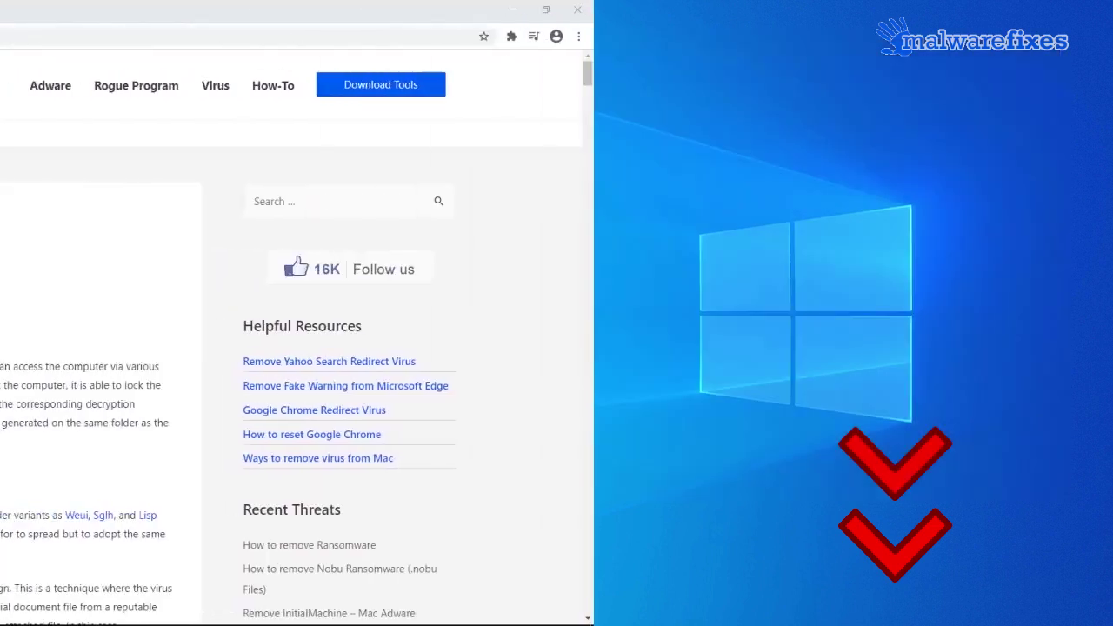
- Scroll the guide down to the Recover Files section's Option 2: ShadowExplorer
scroll(49, 397, down, 5)
scroll(49, 398, down, 3)
scroll(48, 397, down, 4)
scroll(50, 403, down, 2)
scroll(50, 402, down, 4)
scroll(50, 403, down, 2)
scroll(49, 402, down, 5)
scroll(50, 402, down, 1)
scroll(49, 402, down, 5)
scroll(50, 402, down, 2)
scroll(50, 403, down, 3)
scroll(49, 402, down, 3)
scroll(49, 402, down, 2)
scroll(49, 402, down, 2)
scroll(49, 403, down, 2)
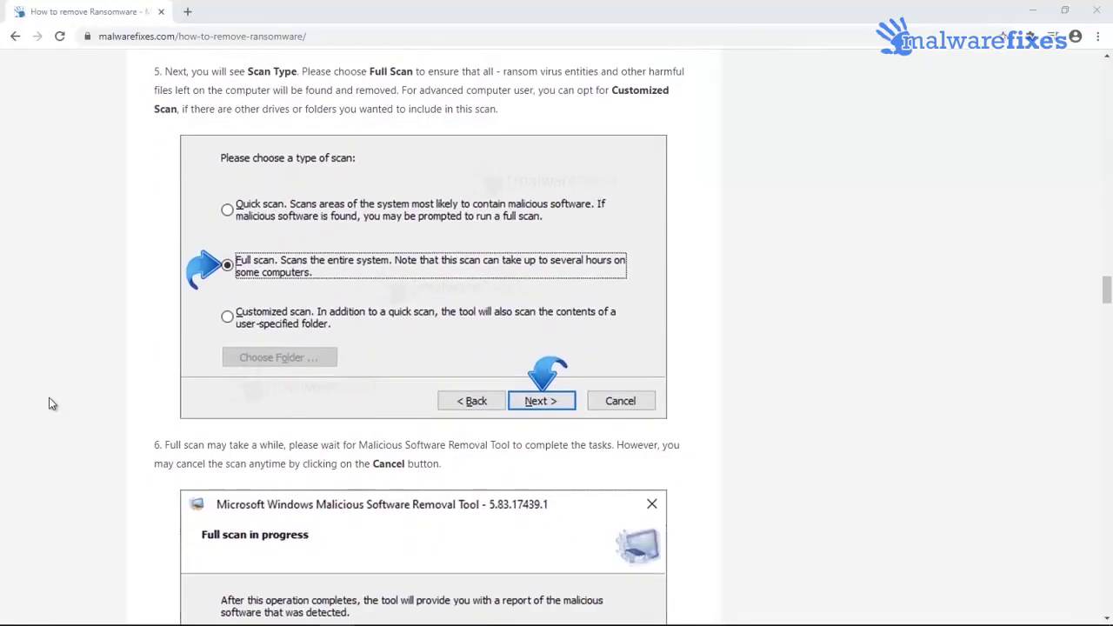
scroll(49, 402, down, 3)
scroll(49, 402, down, 3)
scroll(49, 403, down, 1)
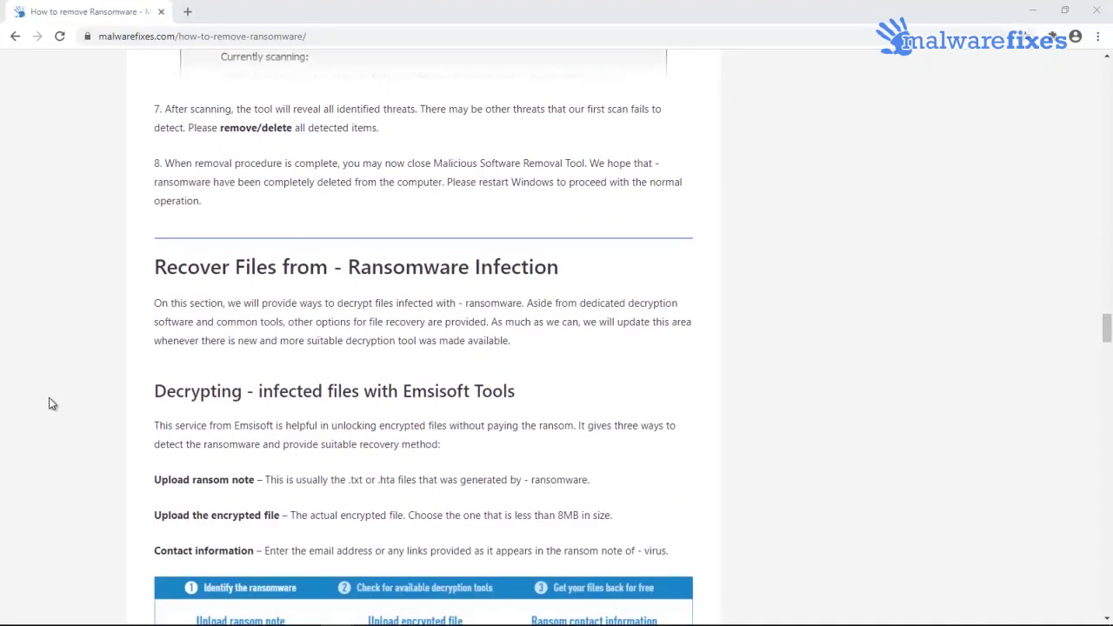
scroll(49, 402, down, 2)
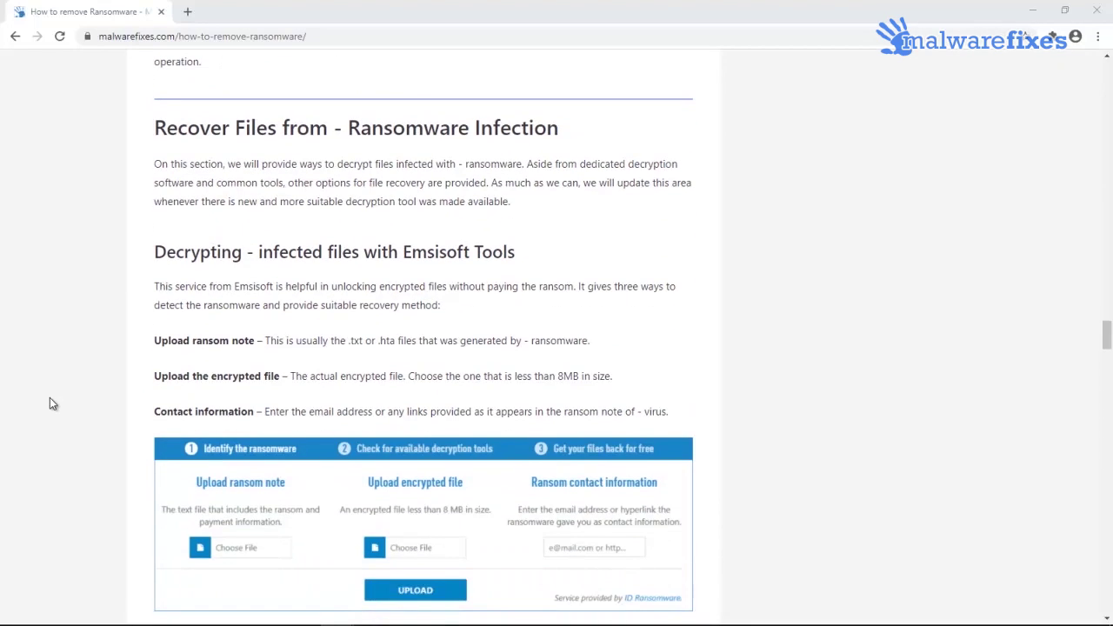
scroll(49, 402, down, 2)
scroll(49, 403, down, 3)
scroll(49, 402, down, 2)
scroll(50, 403, down, 2)
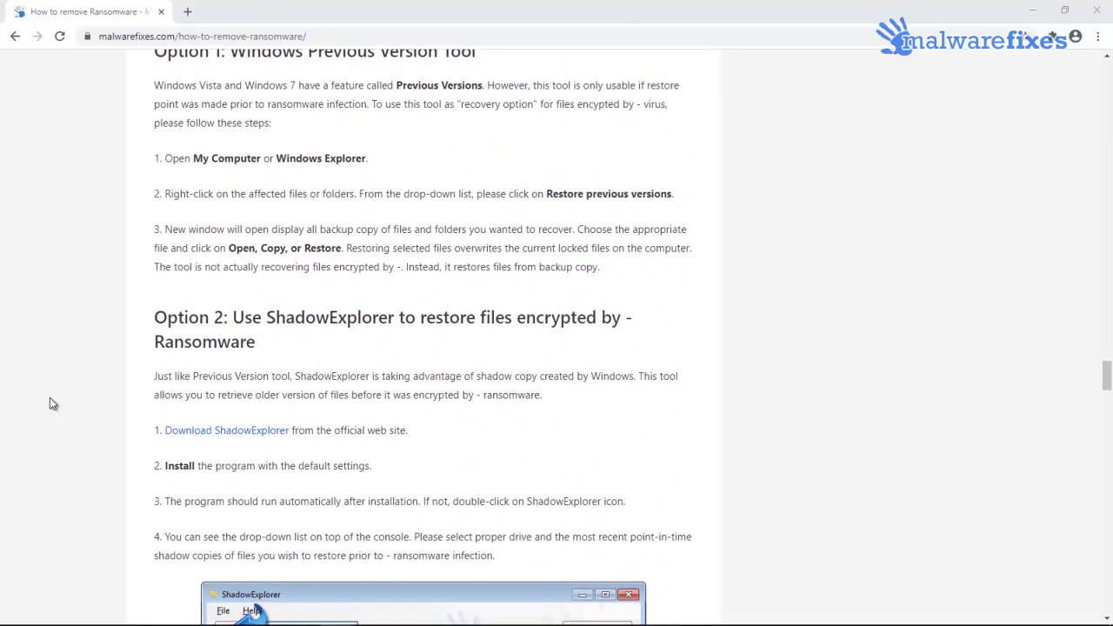
scroll(49, 402, up, 2)
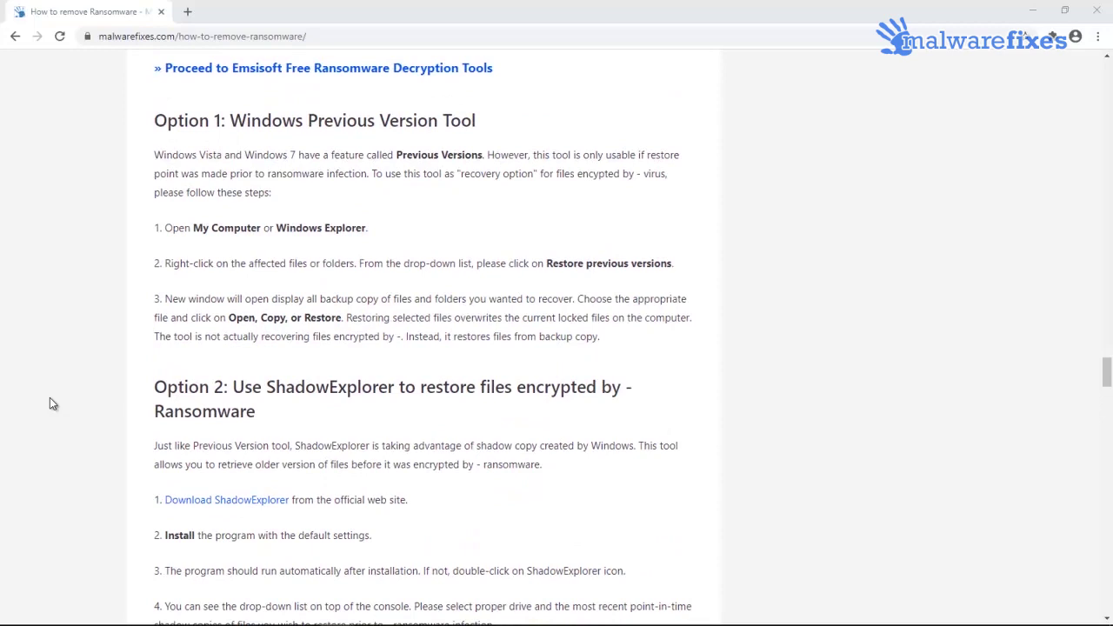
scroll(50, 403, down, 3)
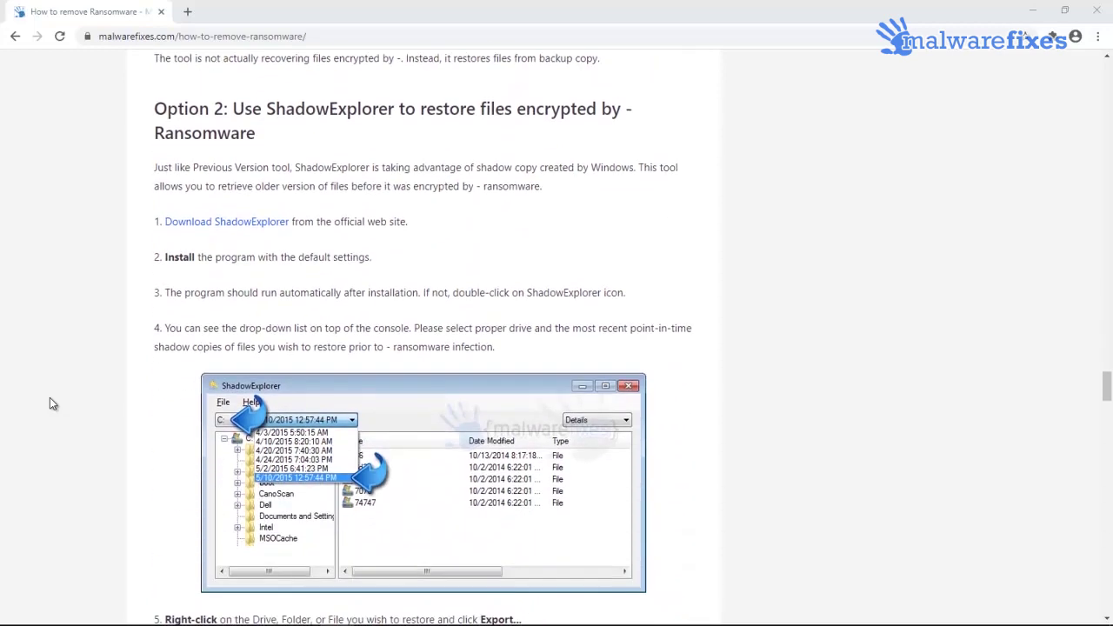